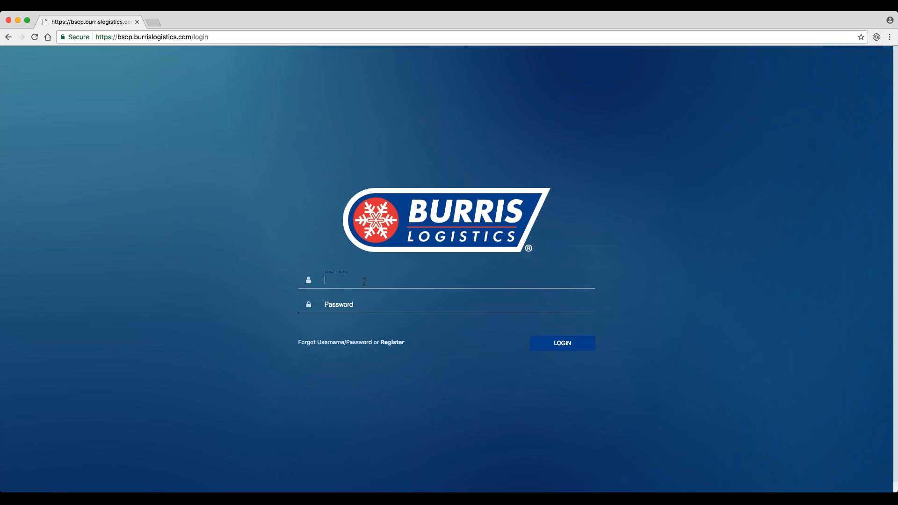
Log in to the supply chain portal with the account username and password.
type("produce.verndor.mi")
key("Tab")
type("************")
key("Return")
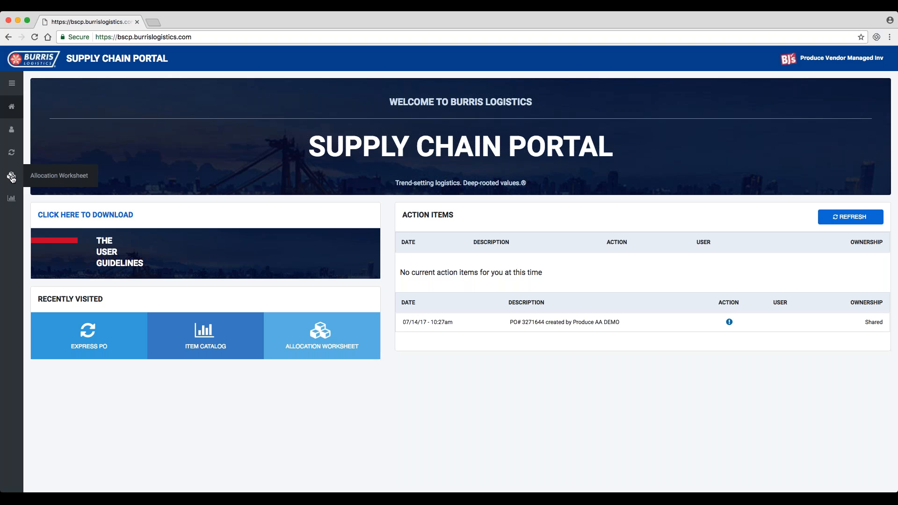
Open the Allocation Worksheet and choose PRODUCE VENDOR ITEM CATALOG as the item catalog.
left_click(38, 179)
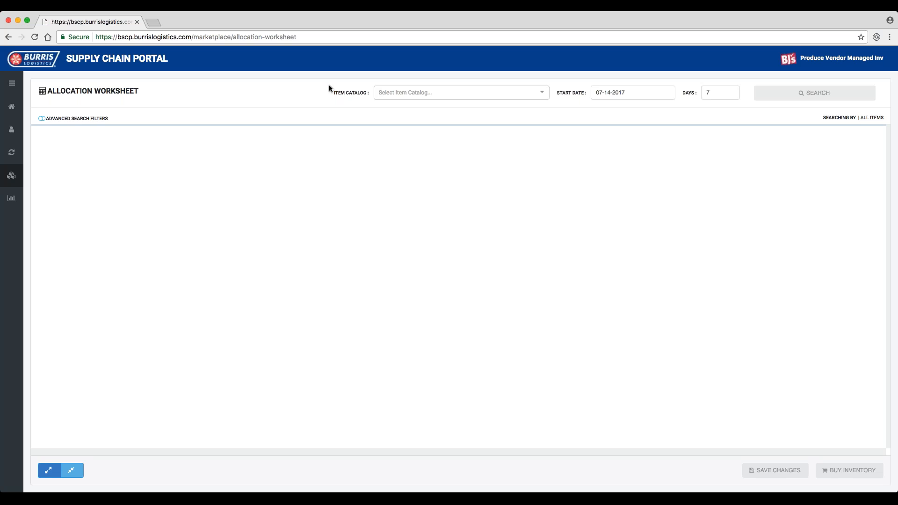
left_click(543, 94)
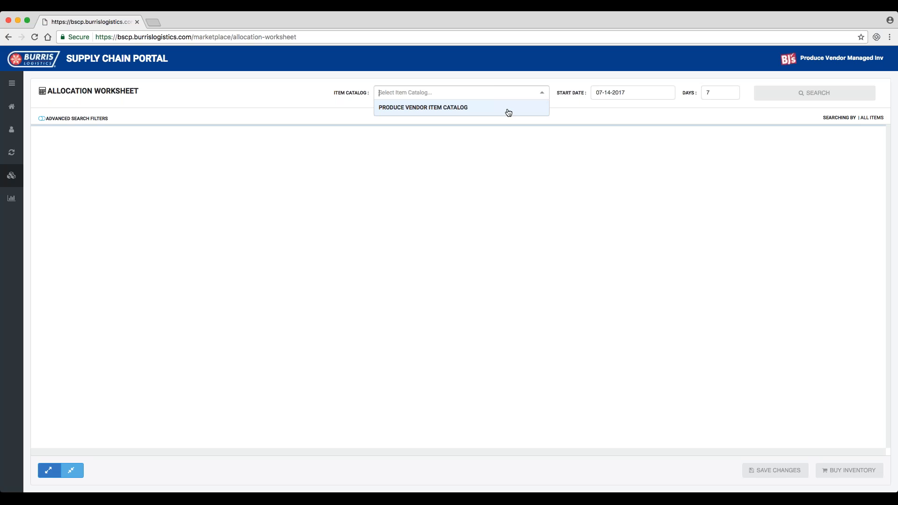
left_click(508, 109)
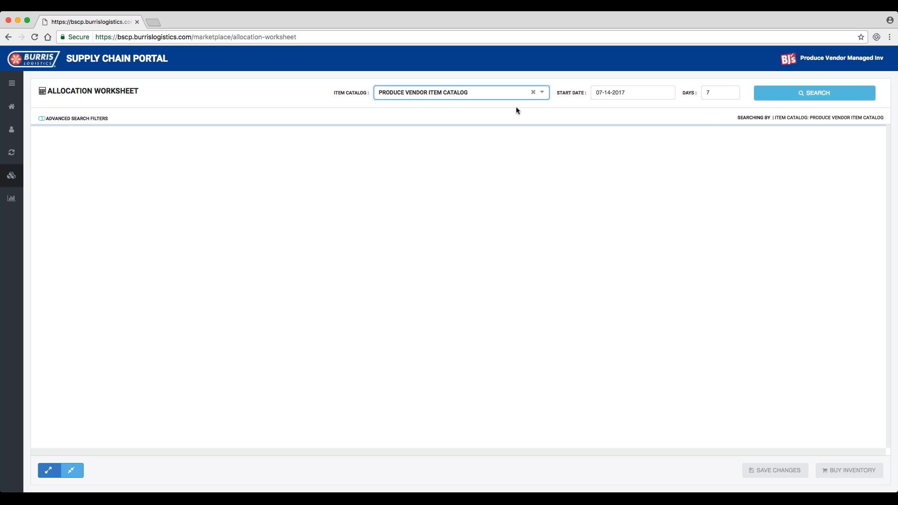
Keep 07-14-2017 as the start date, set the number of days to 17, and run the worksheet search.
left_click(609, 92)
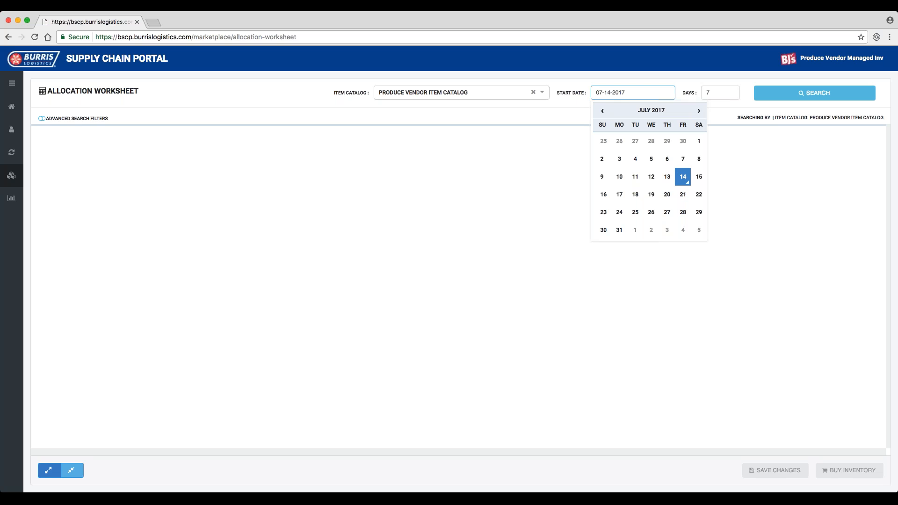
left_click(716, 92)
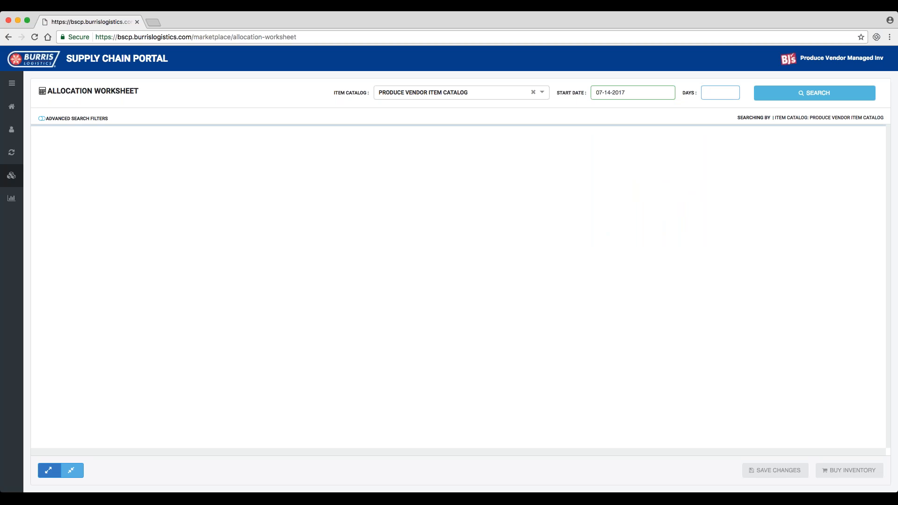
type("17")
left_click(773, 97)
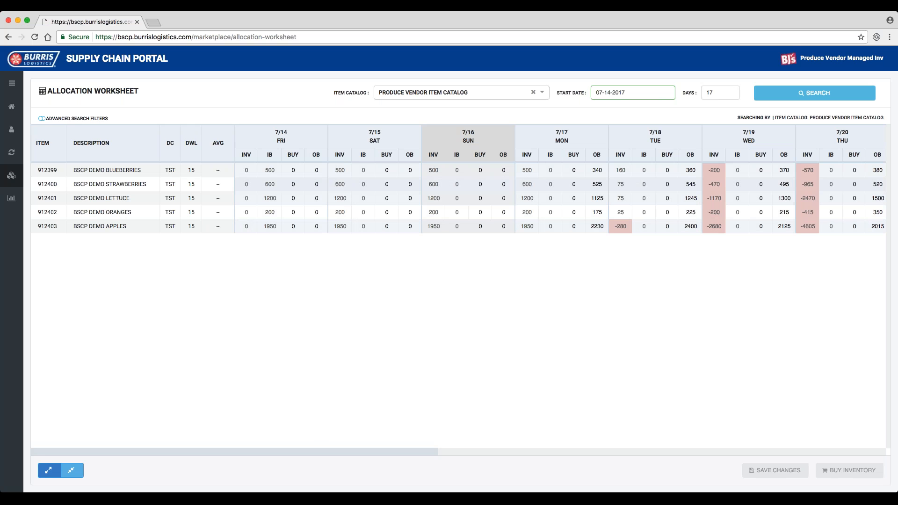
Examine each item's daily inventory, inbound, buy and outbound figures across the worksheet's full date range.
scroll(318, 196, "right", 1)
scroll(459, 196, "right", 5)
scroll(459, 197, "right", 7)
scroll(458, 197, "right", 6)
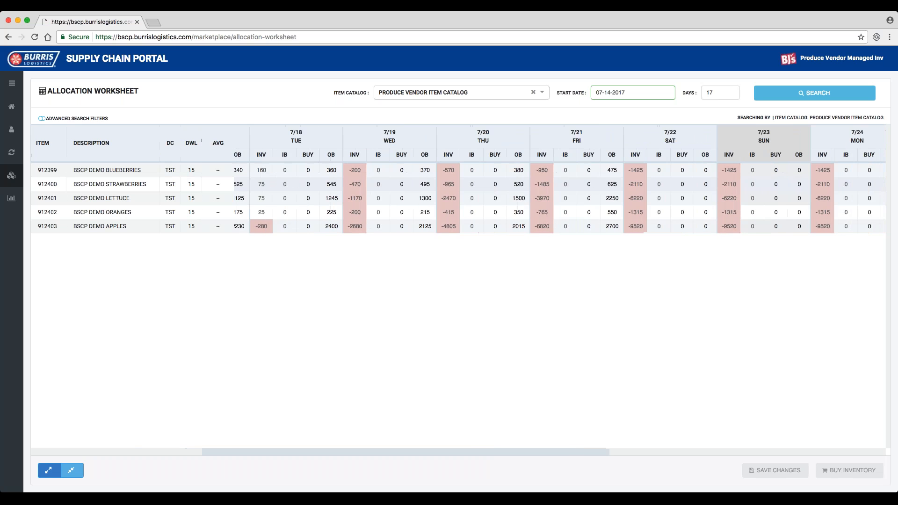
scroll(458, 197, "right", 7)
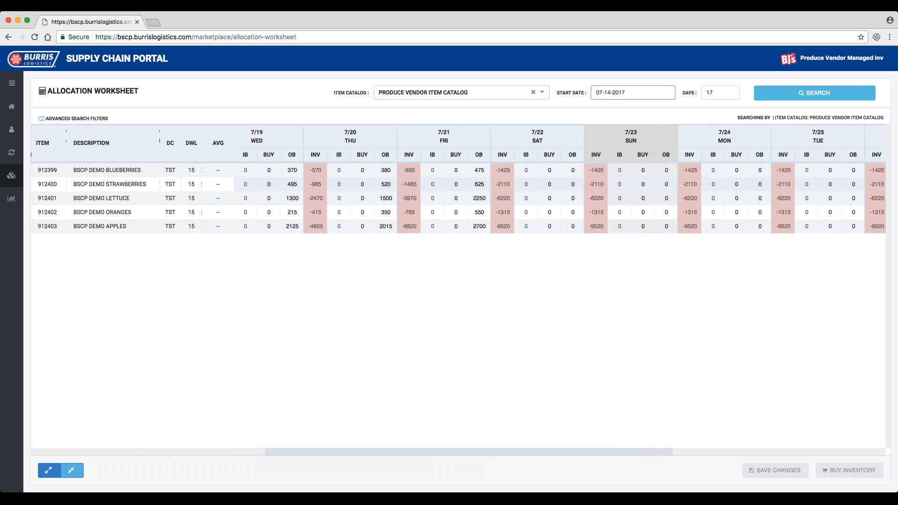
scroll(459, 196, "right", 12)
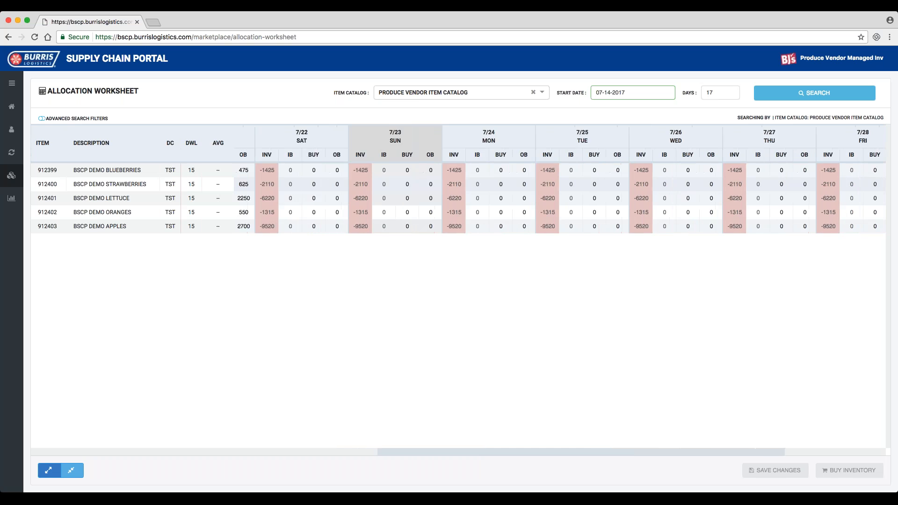
scroll(458, 197, "right", 11)
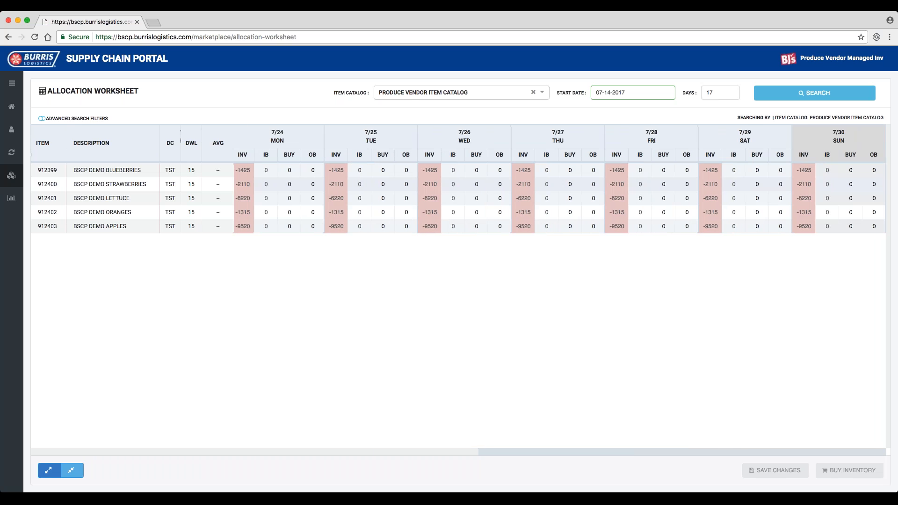
scroll(461, 198, "left", 14)
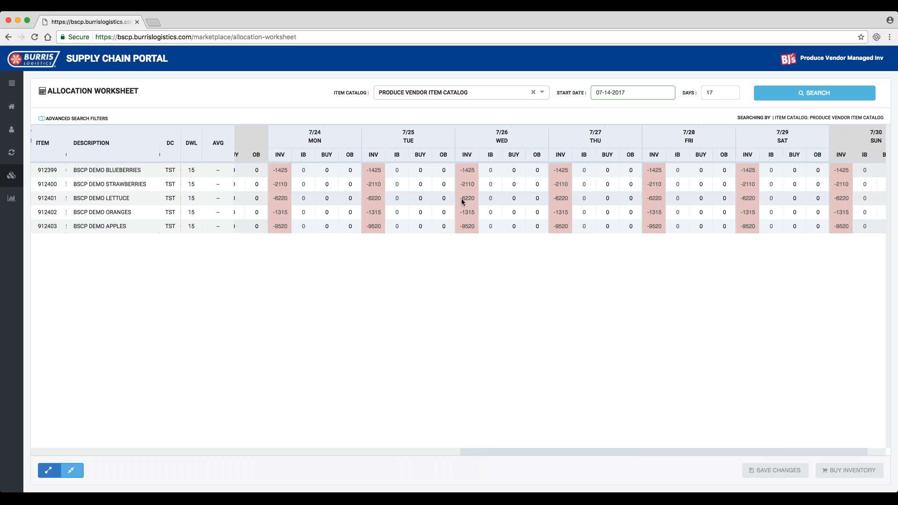
scroll(458, 198, "left", 20)
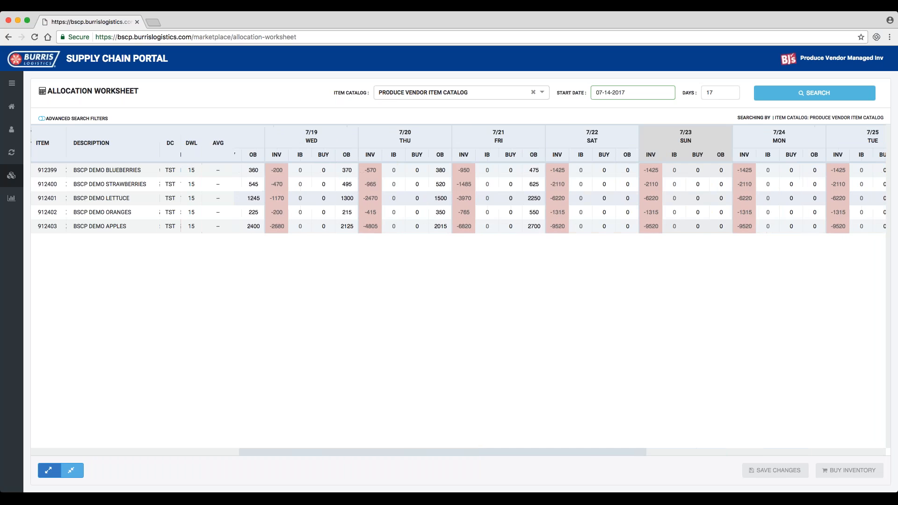
scroll(458, 198, "left", 9)
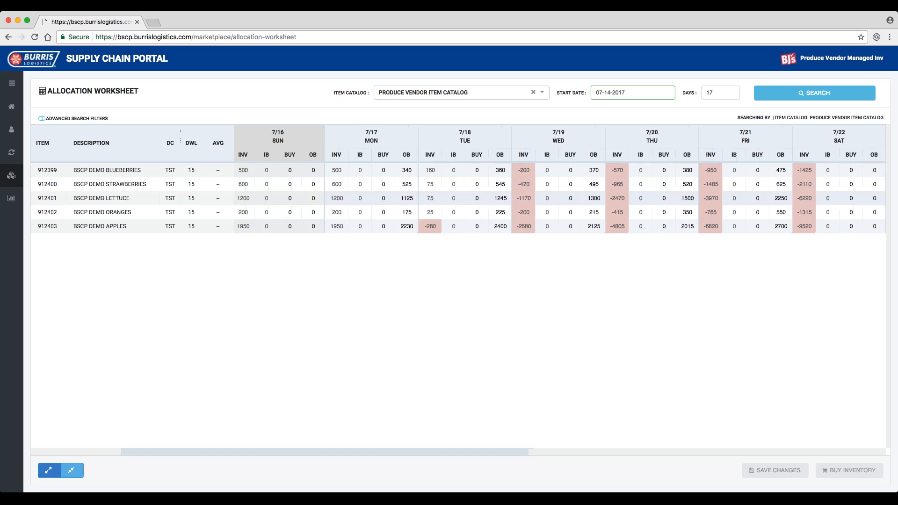
scroll(458, 199, "left", 2)
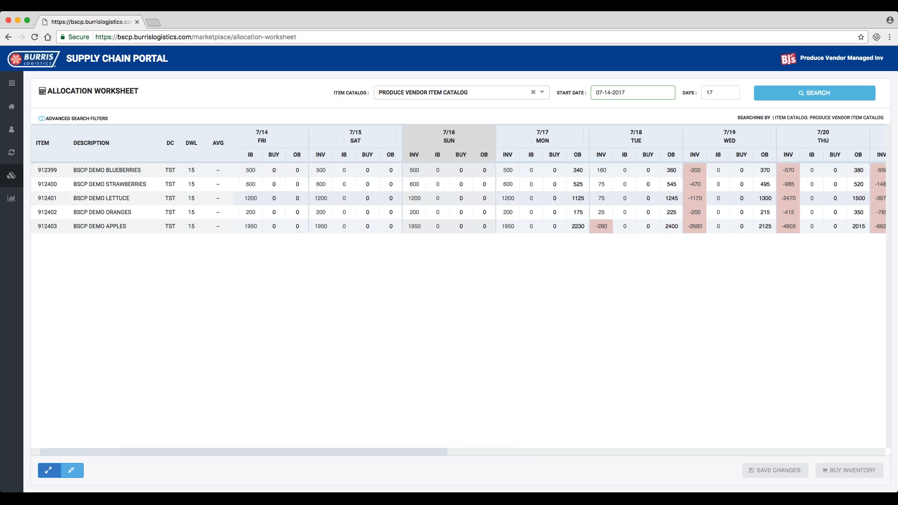
scroll(461, 199, "left", 1)
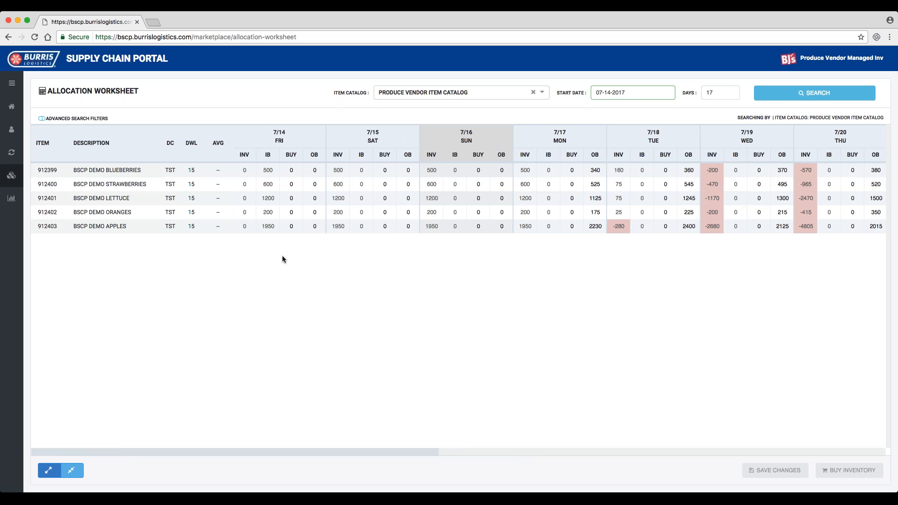
Open the quick edit for the blueberries' 7/14 inbound order, inspect its editable quantity and price, and cancel without changes.
mouse_move(276, 173)
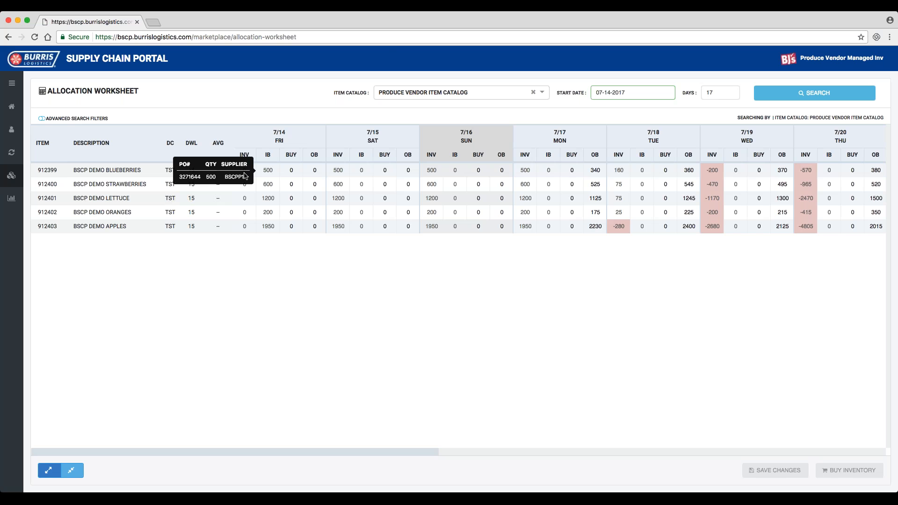
left_click(208, 176)
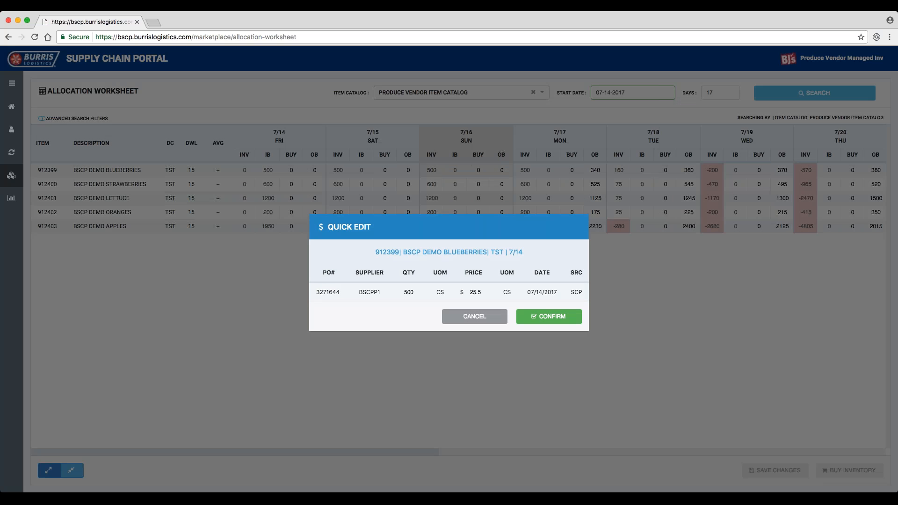
left_click(412, 294)
left_click(475, 293)
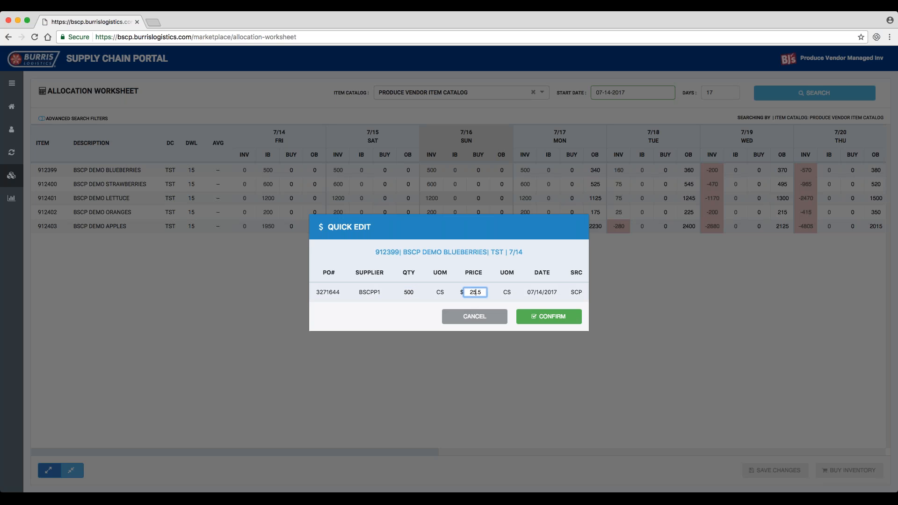
left_click(407, 292)
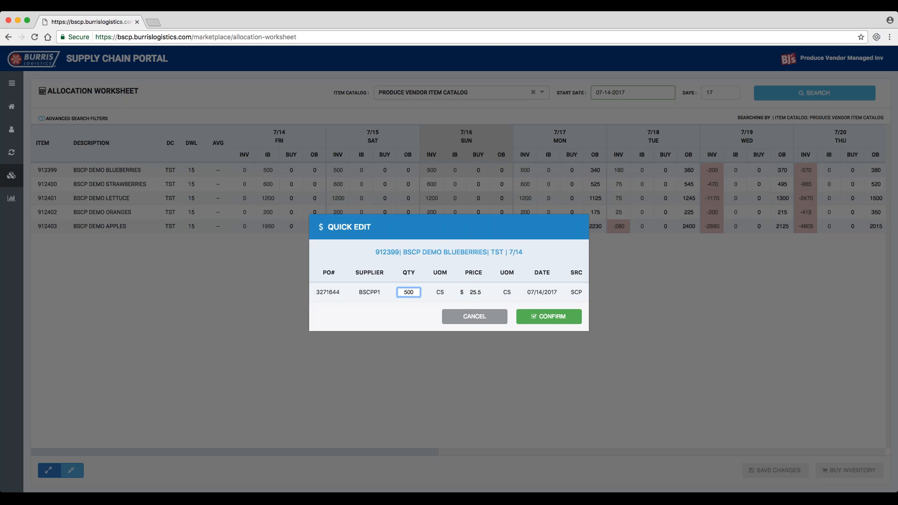
left_click(476, 313)
View the quick edit details of the strawberries' 7/14 inbound order and cancel without changes.
mouse_move(258, 197)
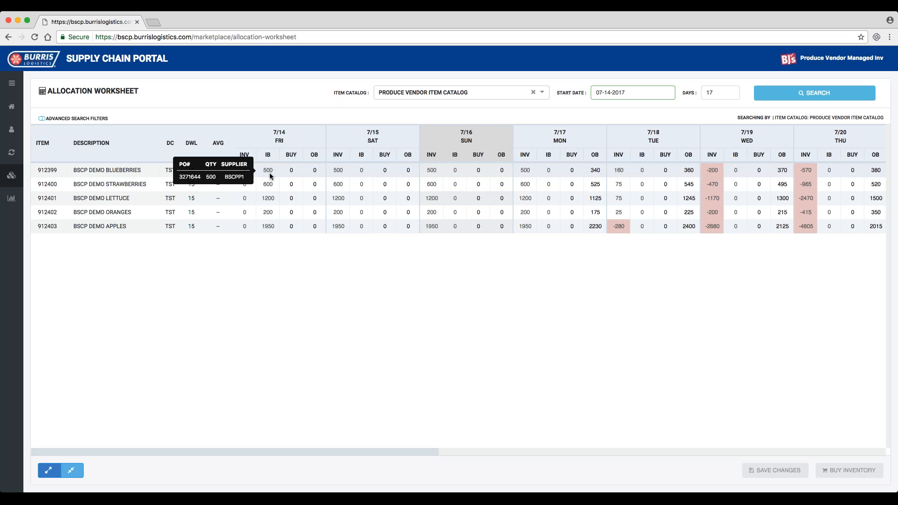
scroll(270, 174, "right", 1)
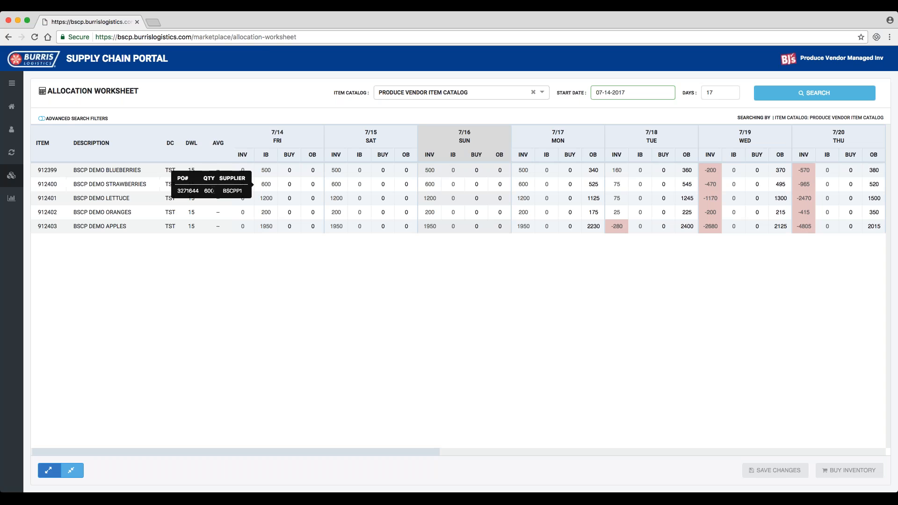
left_click(213, 191)
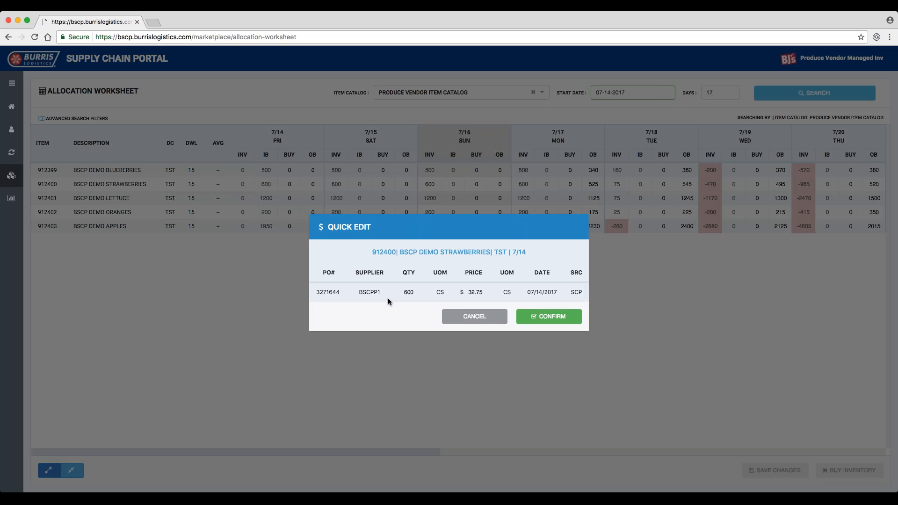
left_click(485, 318)
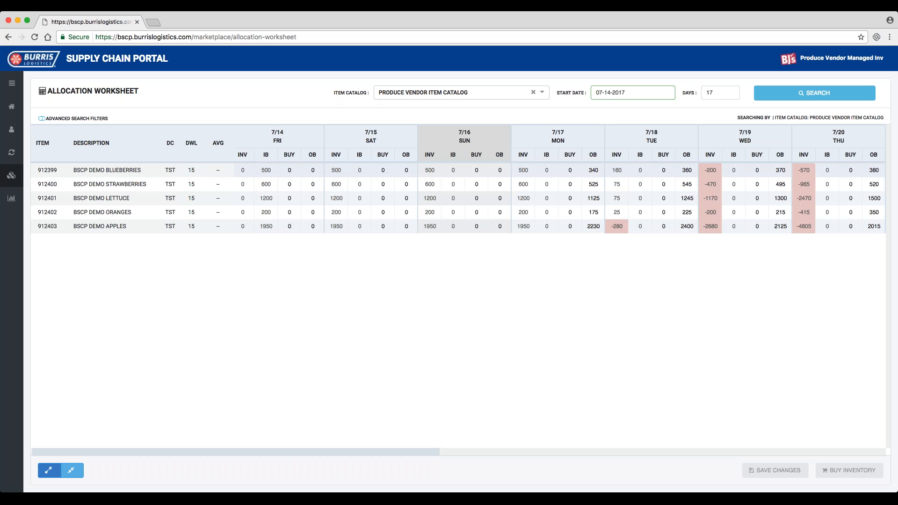
Try a buy quantity of 375 for the blueberries on 7/17 and review its effect on the following days' inventory.
left_click(597, 174)
key("Return")
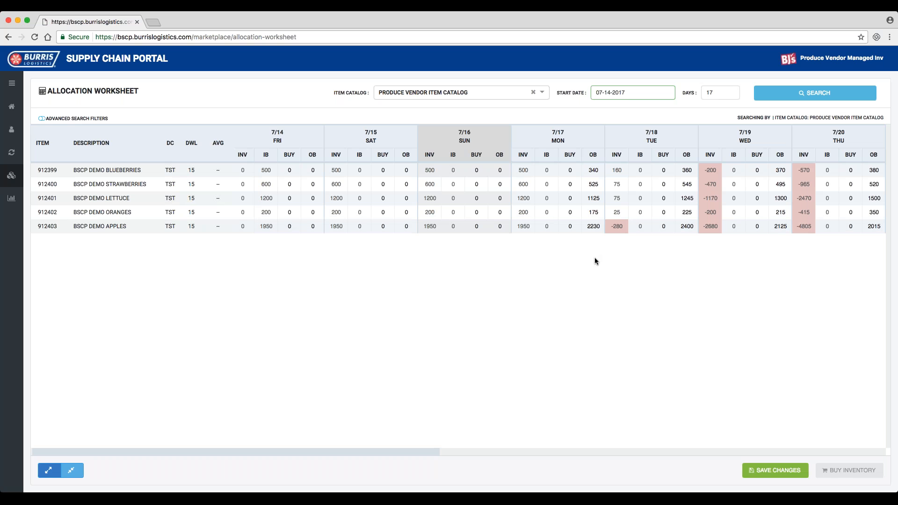
left_click(569, 170)
type("375")
key("Tab")
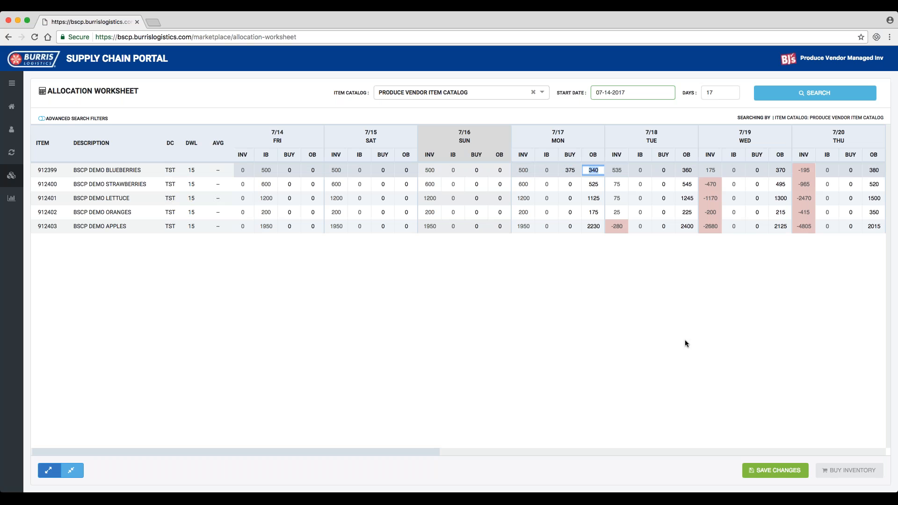
scroll(685, 340, "right", 5)
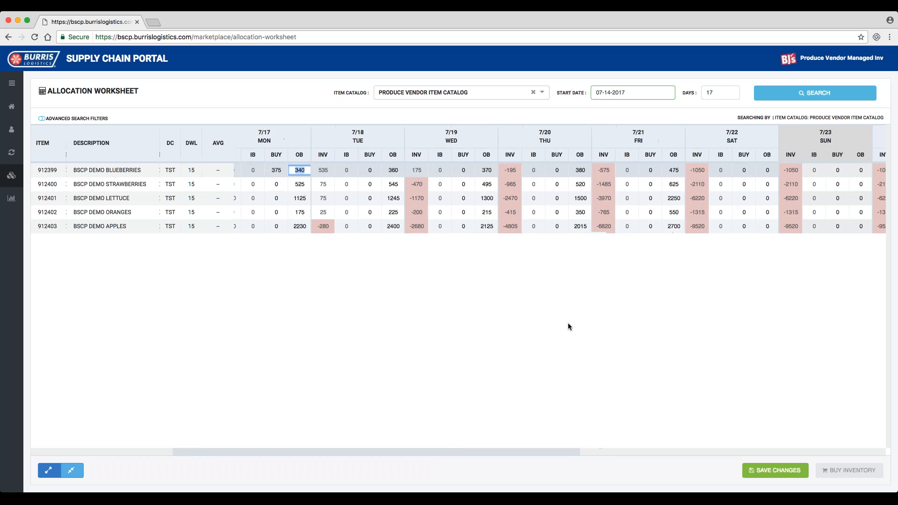
scroll(542, 302, "left", 4)
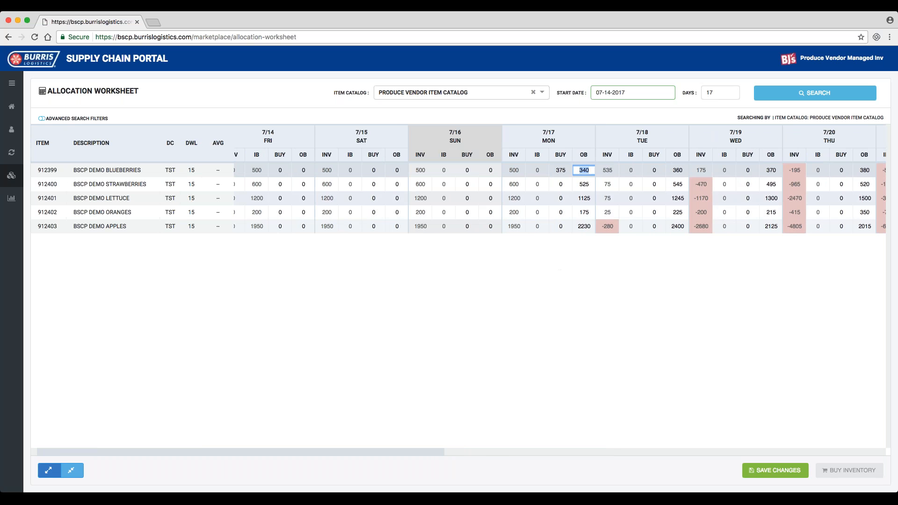
Reset the blueberries' 7/17 buy quantity to 0.
left_click(562, 171)
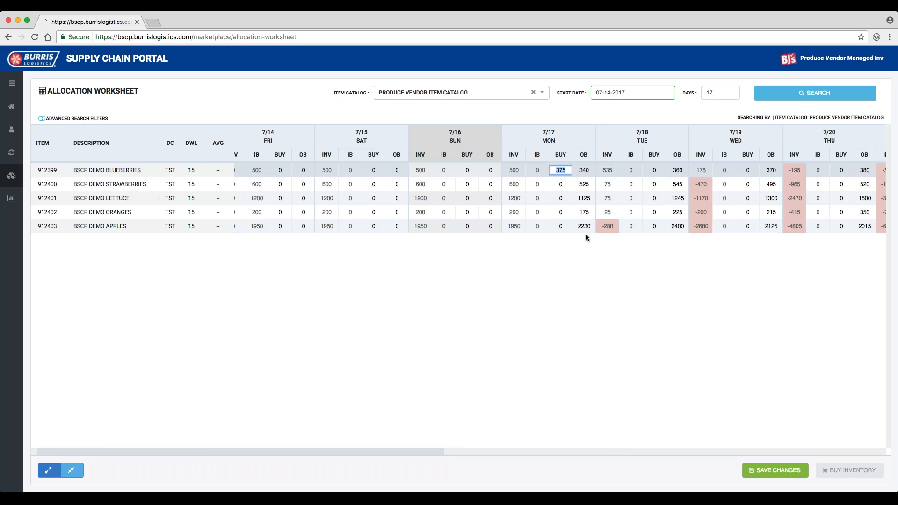
type("0")
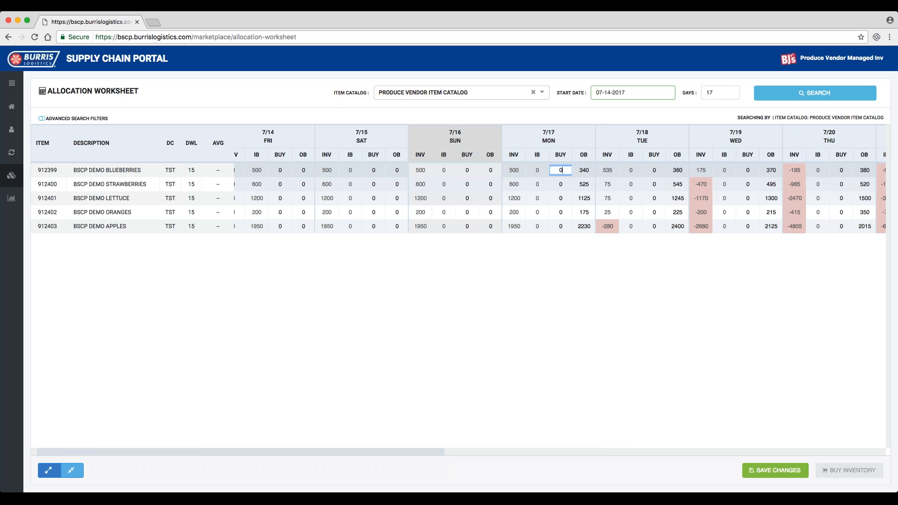
key("Tab")
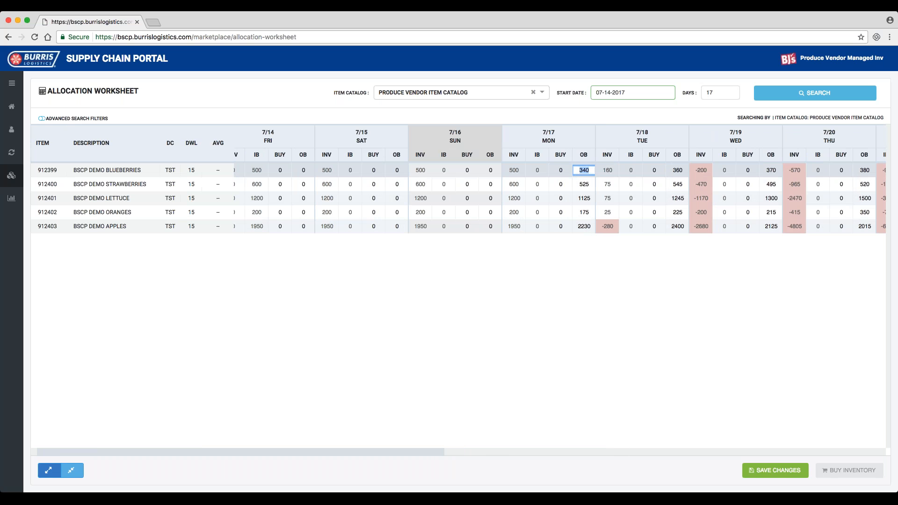
Set the blueberries' buy quantity to 375 on 7/17 and 355 on 7/18.
left_click(584, 171)
double_click(584, 171)
key("shift+Tab")
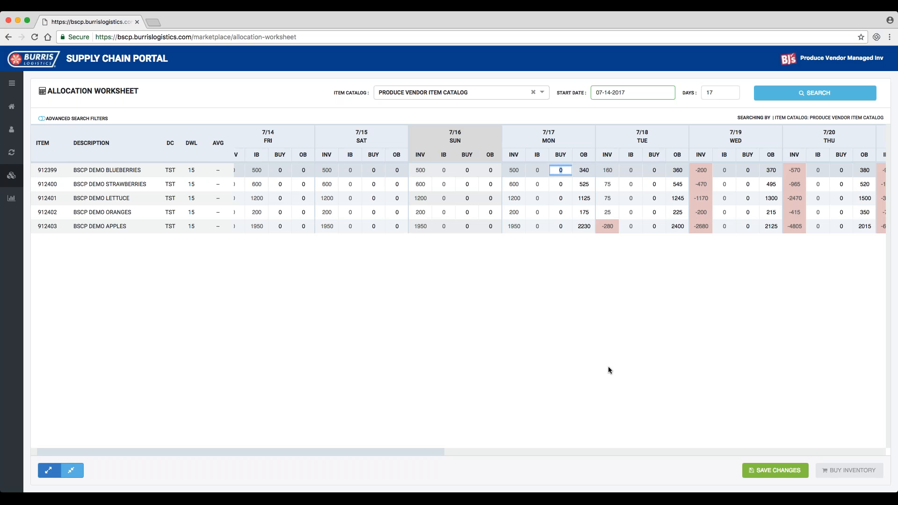
type("375")
key("Tab")
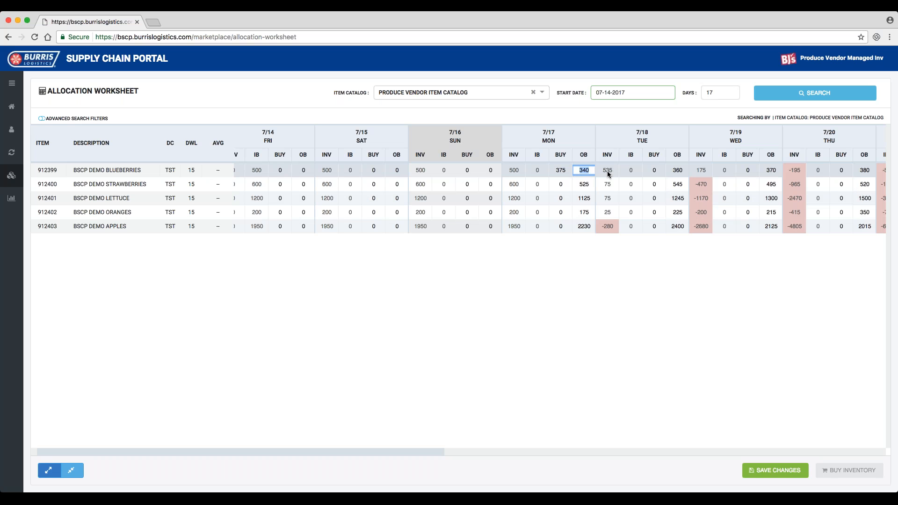
key("Tab")
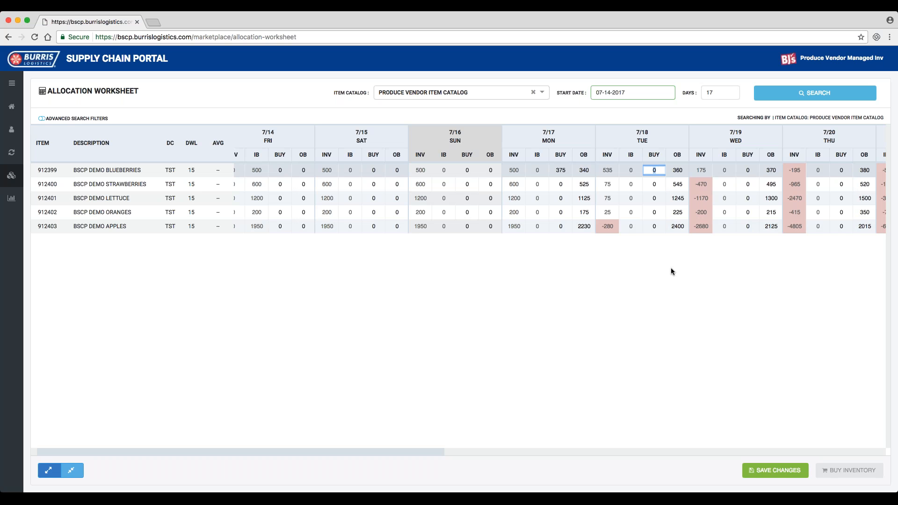
type("355")
key("Tab")
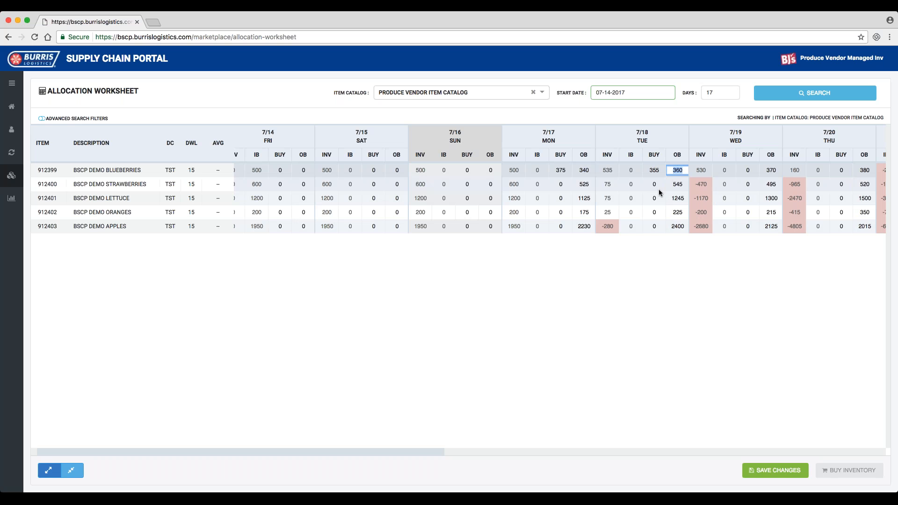
Try a buy quantity of 500 for the blueberries on 7/19 and lower it to 450.
left_click(747, 169)
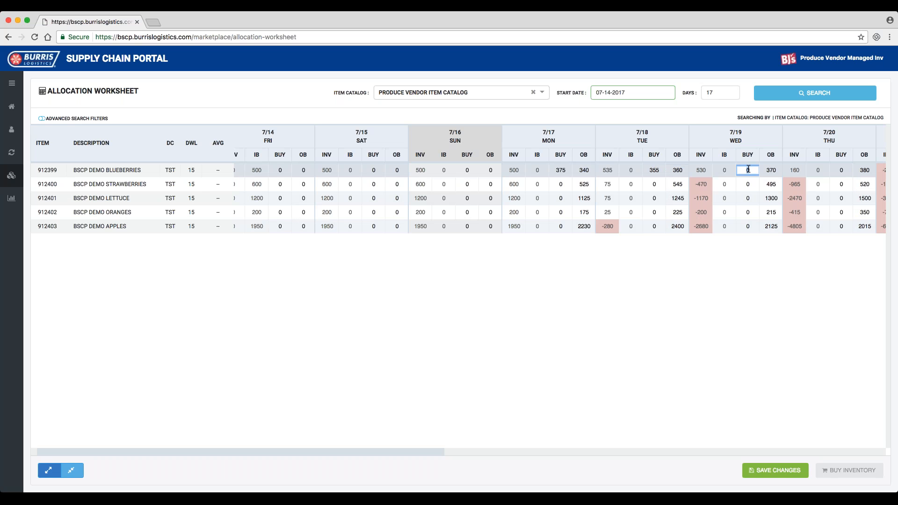
type("500")
key("Tab")
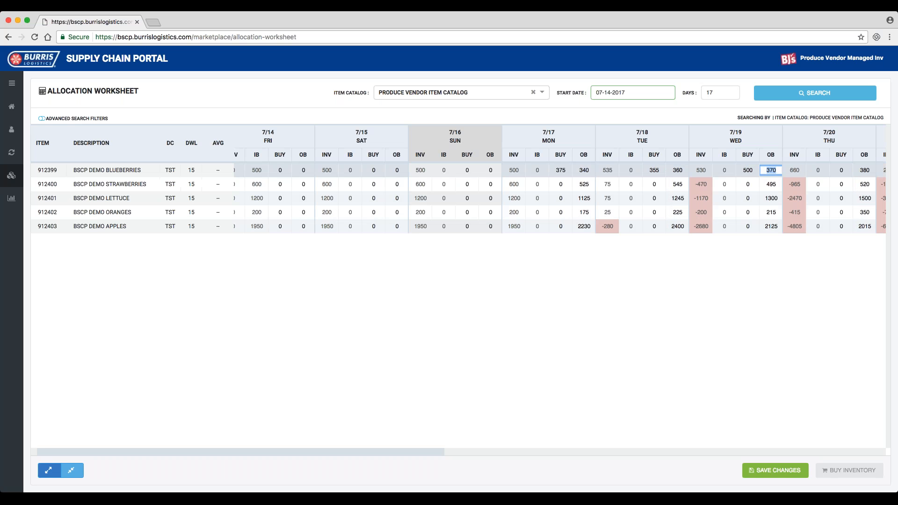
key("shift+Tab")
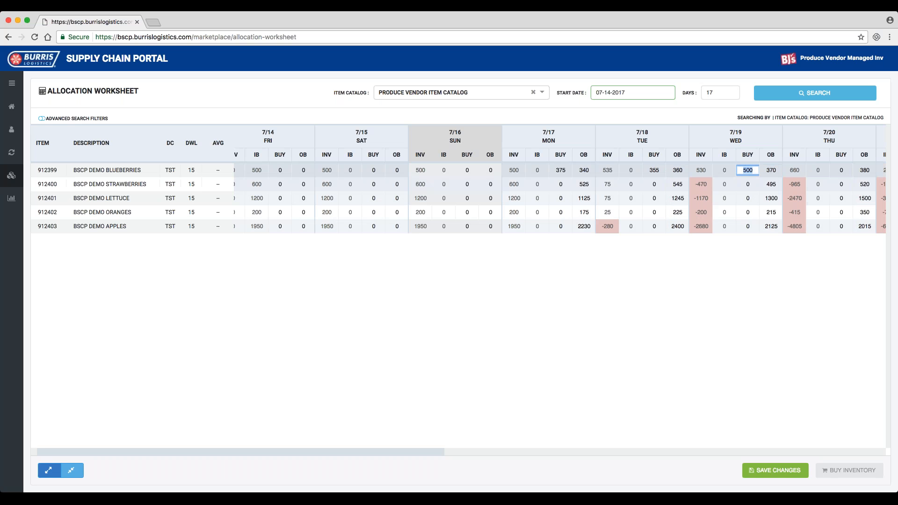
type("450")
left_click(657, 257)
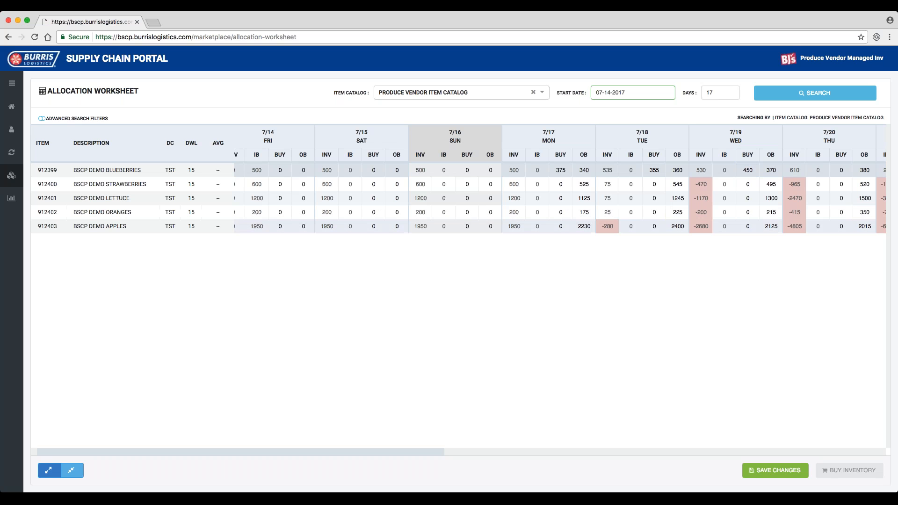
Set the apples' buy quantity on 7/17 to 2000.
left_click(560, 226)
type("2000")
key("Tab")
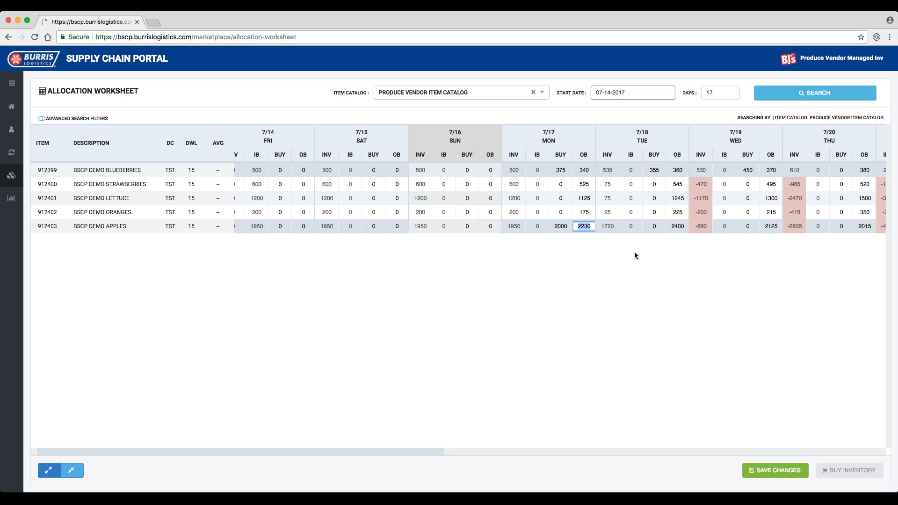
Review the 7/17 buy quantities entered for the blueberries and the apples.
left_click(561, 170)
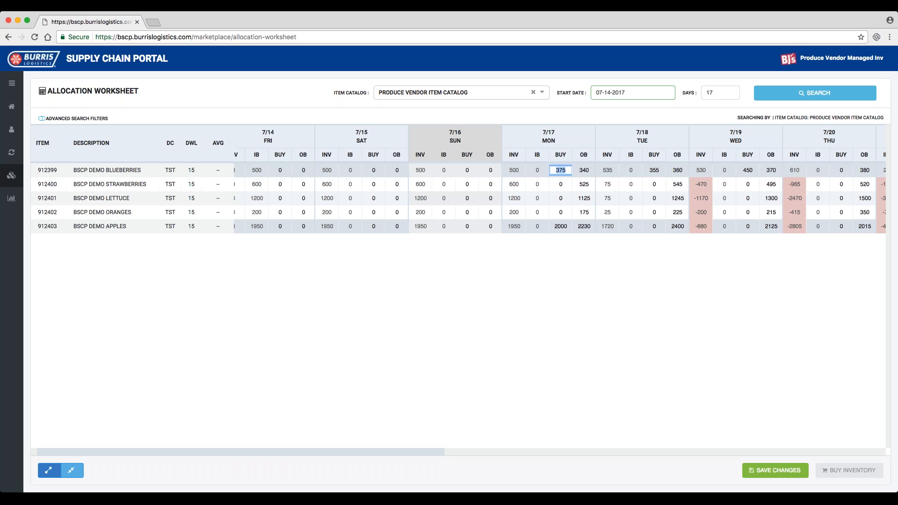
left_click(558, 170)
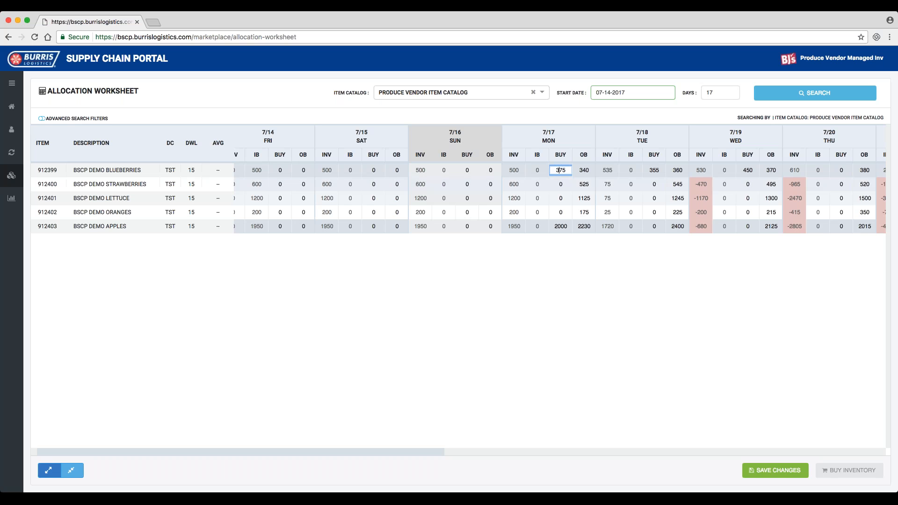
key("Tab")
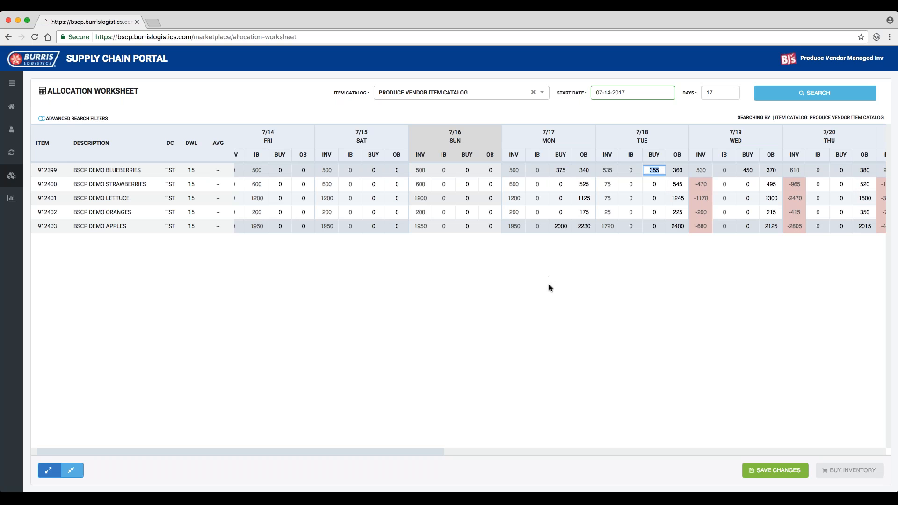
left_click(563, 227)
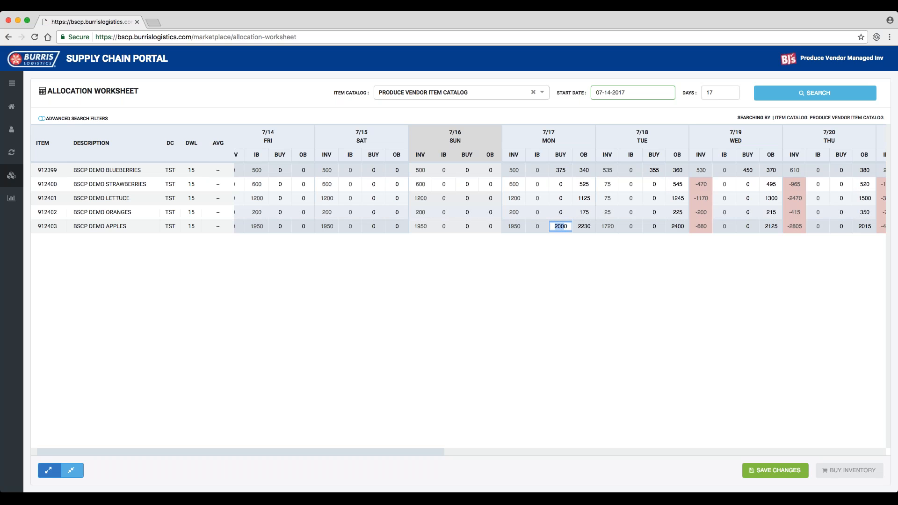
left_click(560, 170)
left_click(561, 226)
left_click(561, 170)
left_click(560, 226)
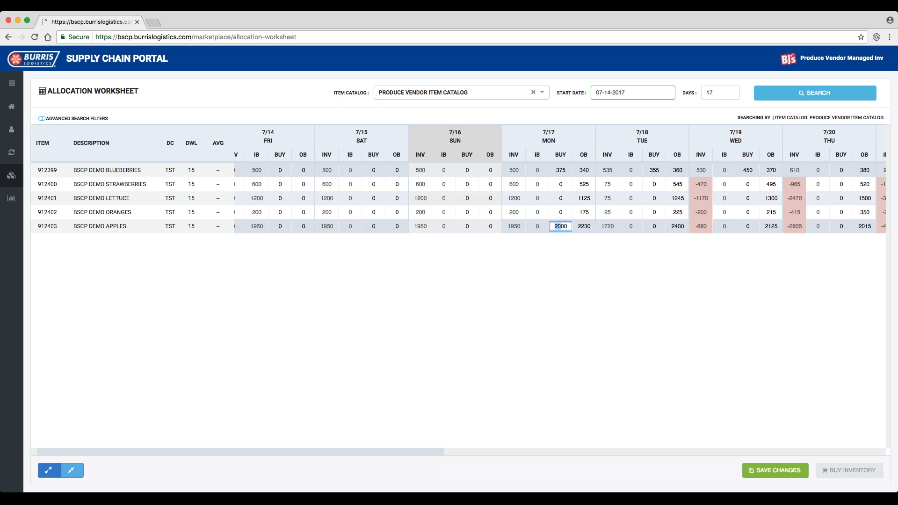
Set the lettuce's buy quantity on 7/17 to 1230.
left_click(561, 199)
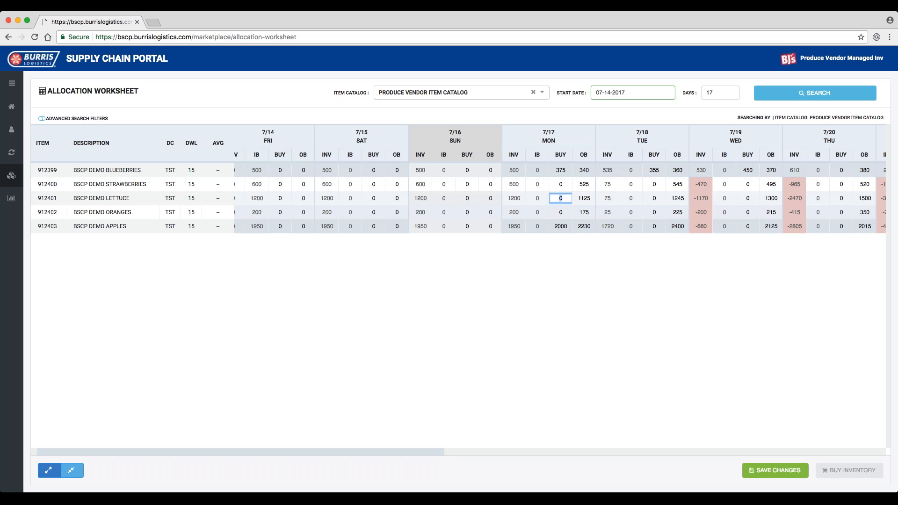
type("1230")
key("Tab")
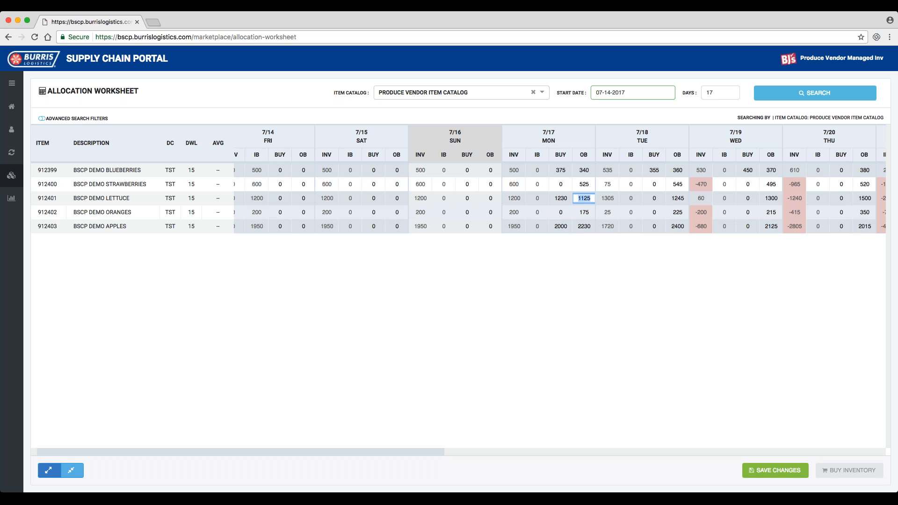
Review the projected inventory for the days through 7/22 and save the worksheet's buy quantity changes.
scroll(716, 202, "right", 5)
scroll(716, 190, "right", 1)
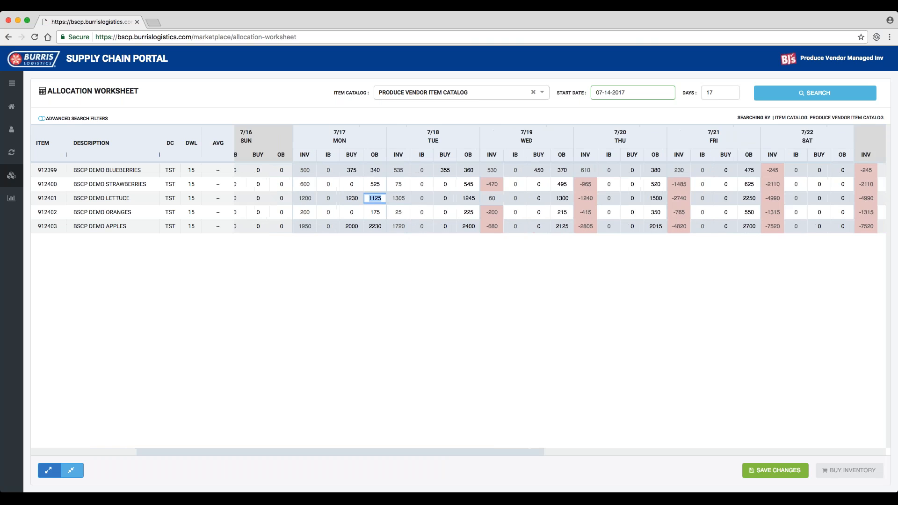
scroll(716, 188, "left", 1)
scroll(559, 198, "right", 6)
scroll(560, 197, "left", 6)
scroll(635, 200, "left", 3)
scroll(634, 201, "left", 2)
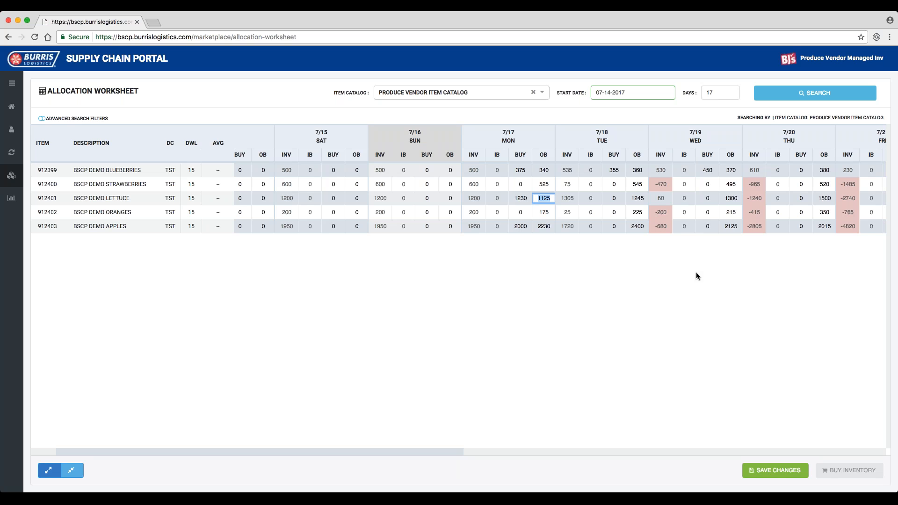
left_click(710, 357)
left_click(772, 471)
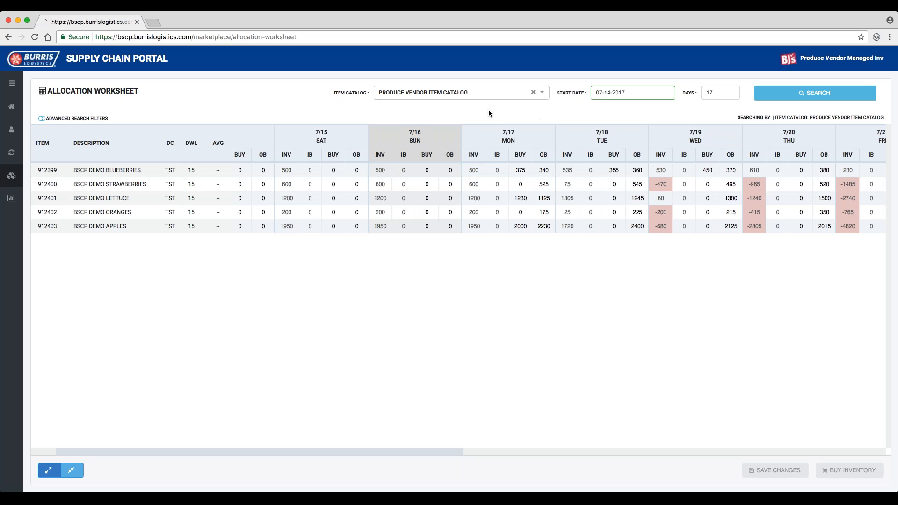
Show the advanced search filters and try an item filter of "st" before clearing it.
left_click(42, 119)
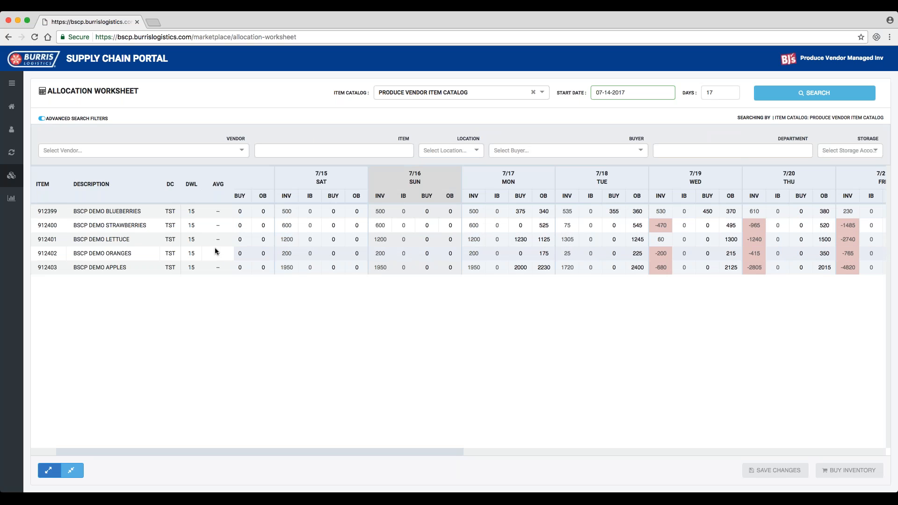
left_click(234, 152)
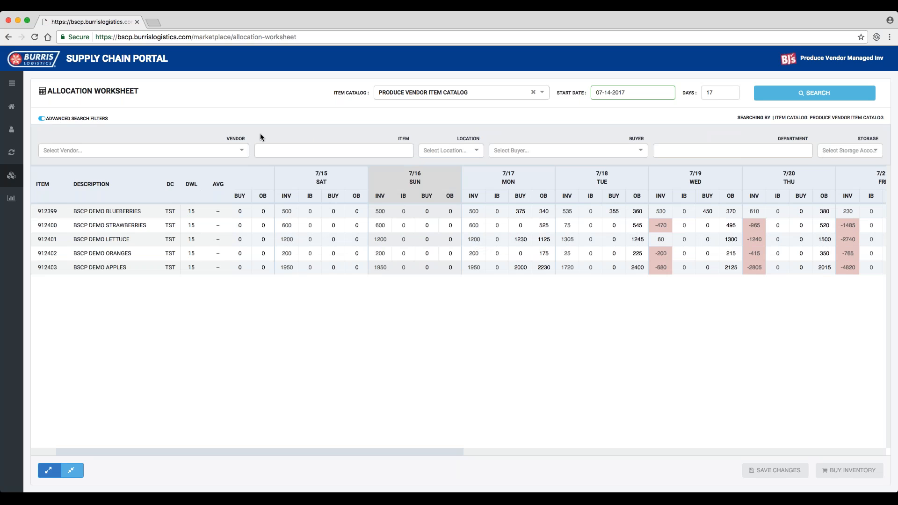
left_click(300, 151)
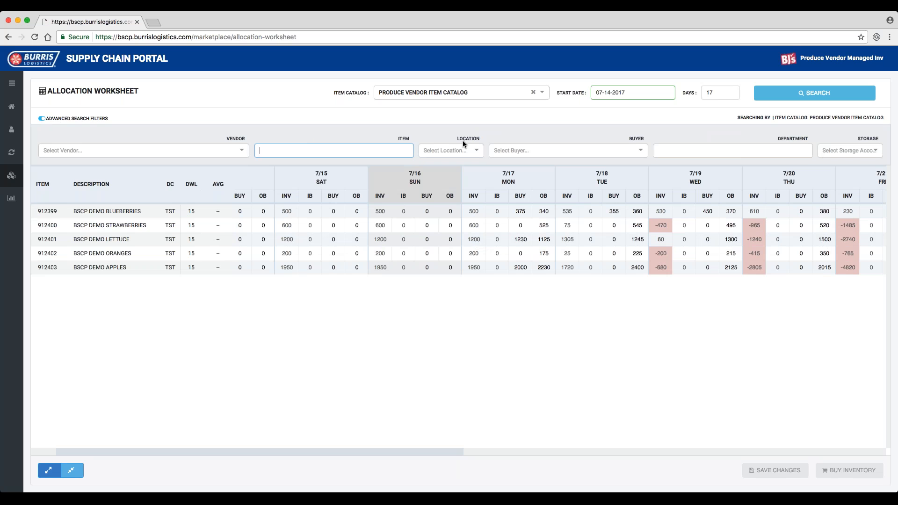
type("st")
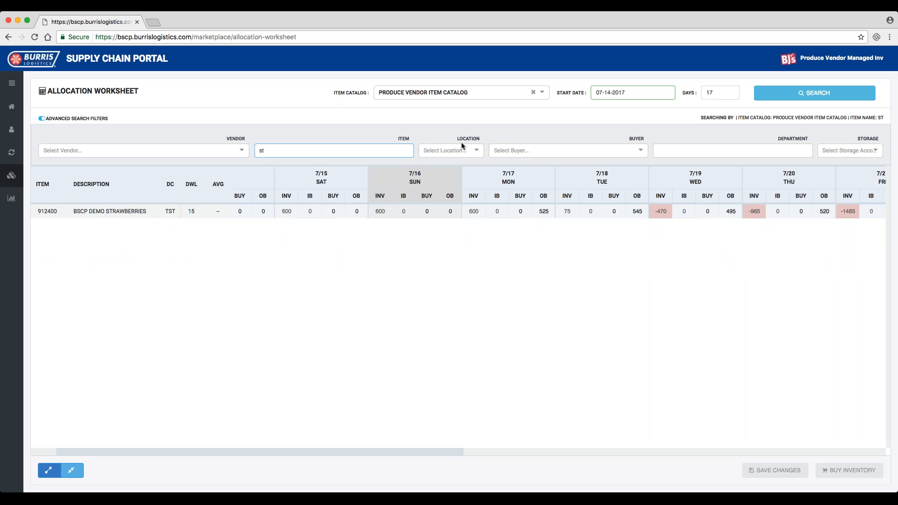
key("BackSpace")
key("BackSpace")
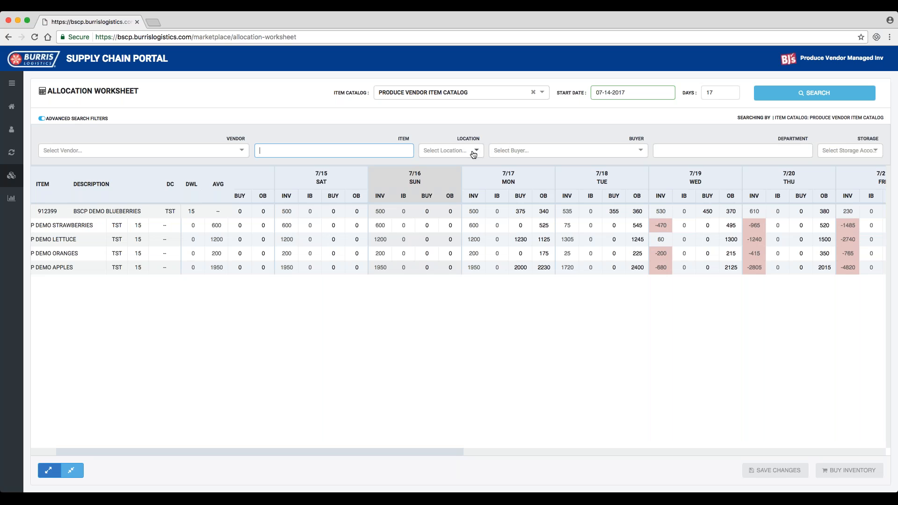
Try filtering the worksheet by the location TST - TESTING CITY - 900 and clear the location filter.
left_click(473, 154)
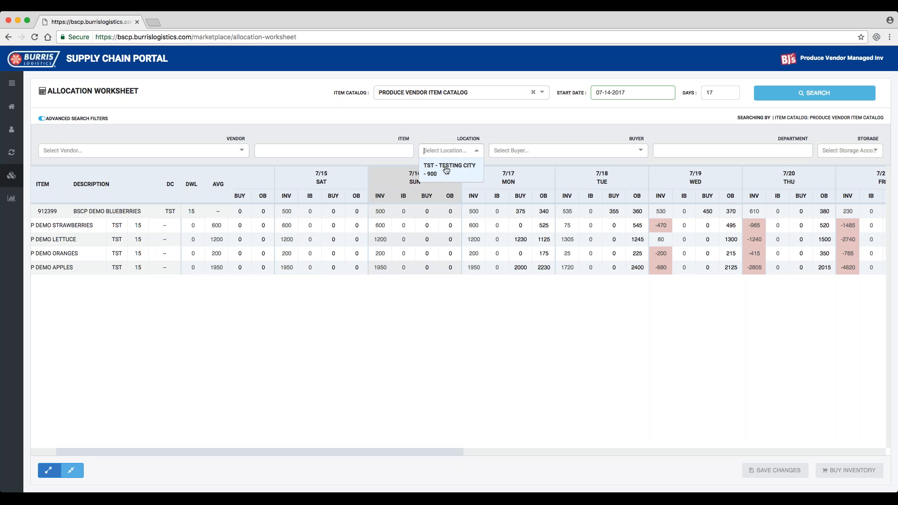
left_click(444, 169)
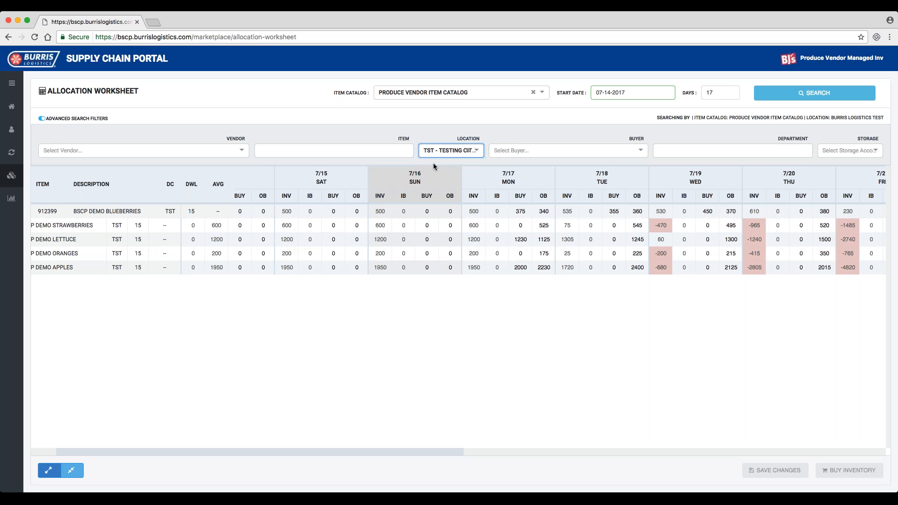
scroll(415, 211, "left", 2)
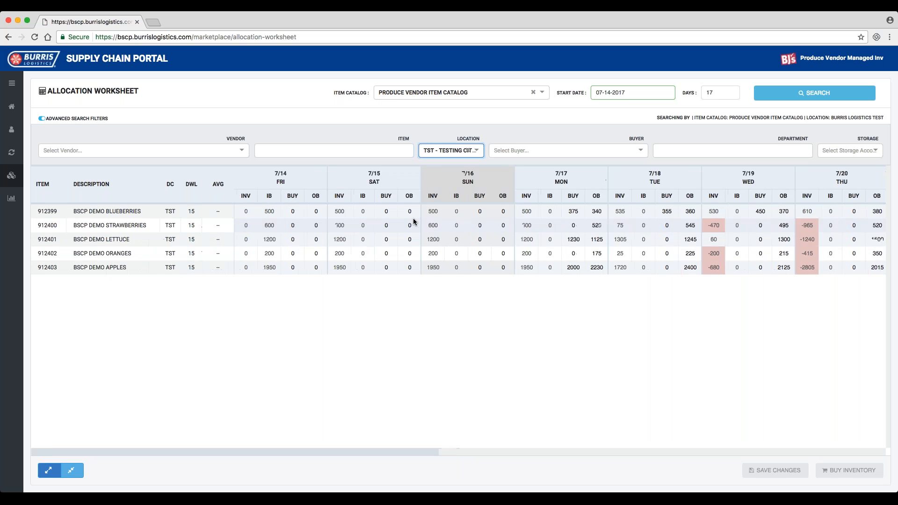
scroll(415, 223, "right", 2)
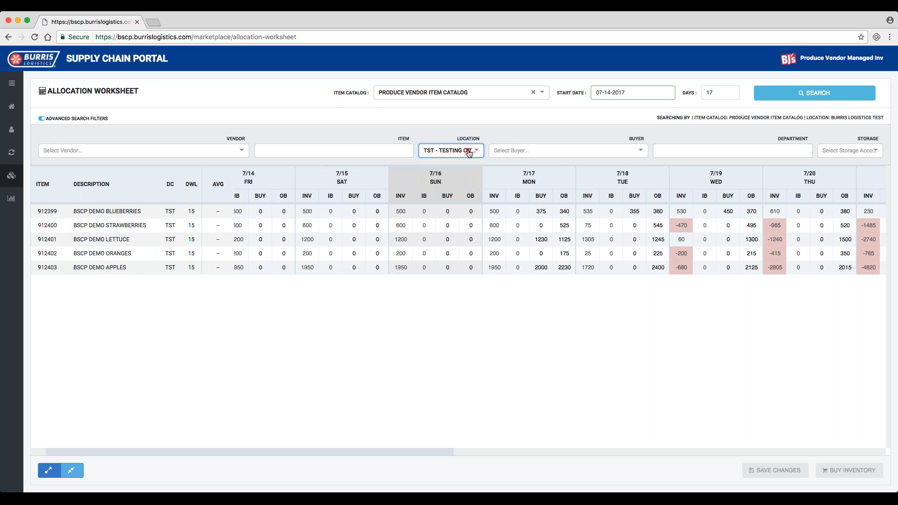
left_click(468, 151)
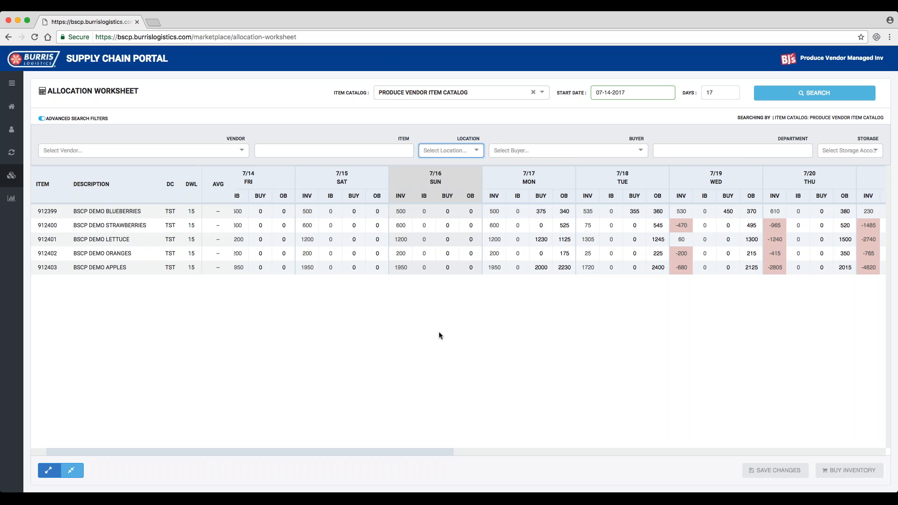
left_click(444, 300)
Clear the item catalog and search all items for "blue", continuing despite the longer loading time.
left_click(533, 92)
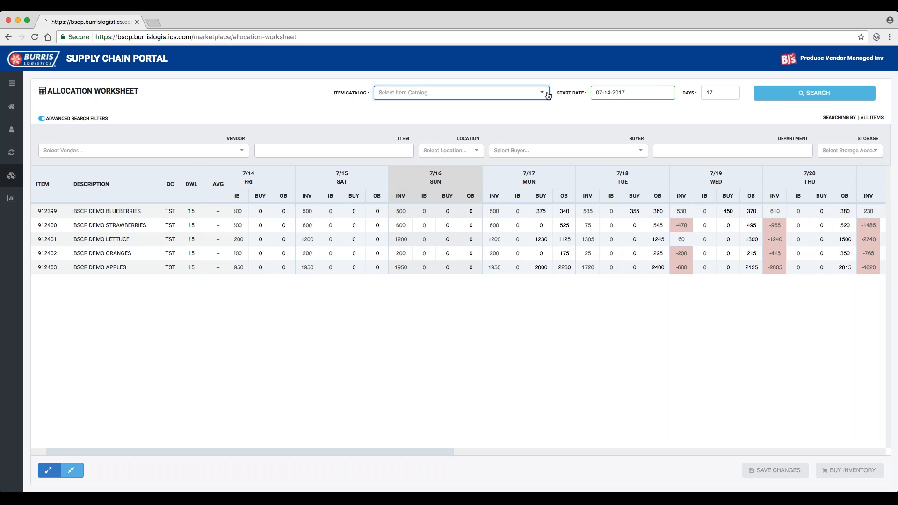
left_click(283, 149)
type("blue")
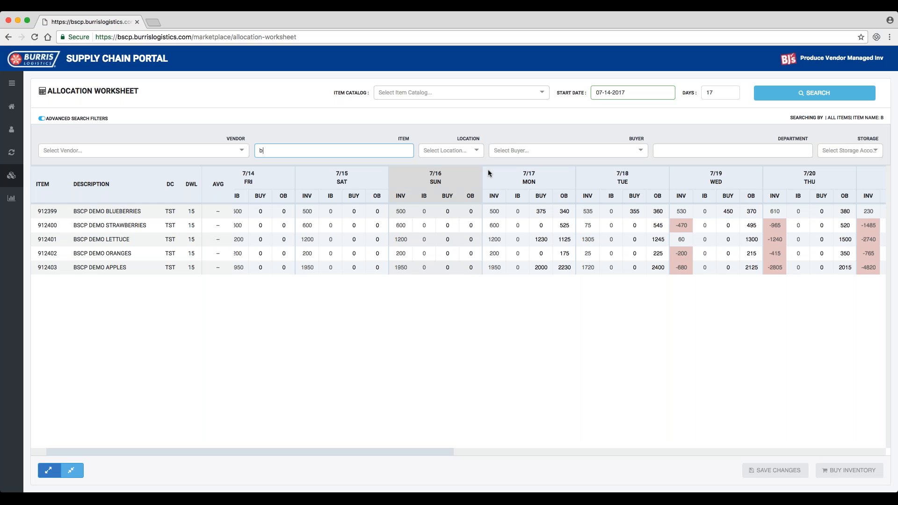
left_click(765, 98)
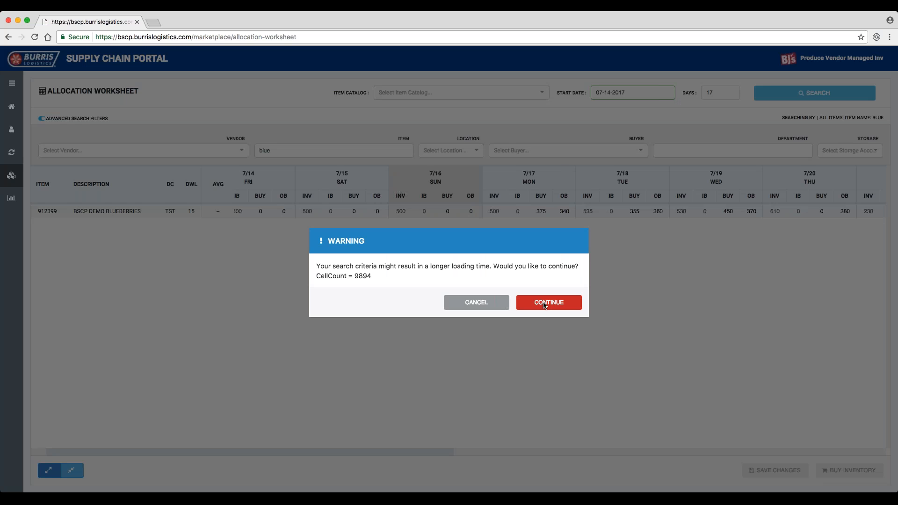
left_click(544, 304)
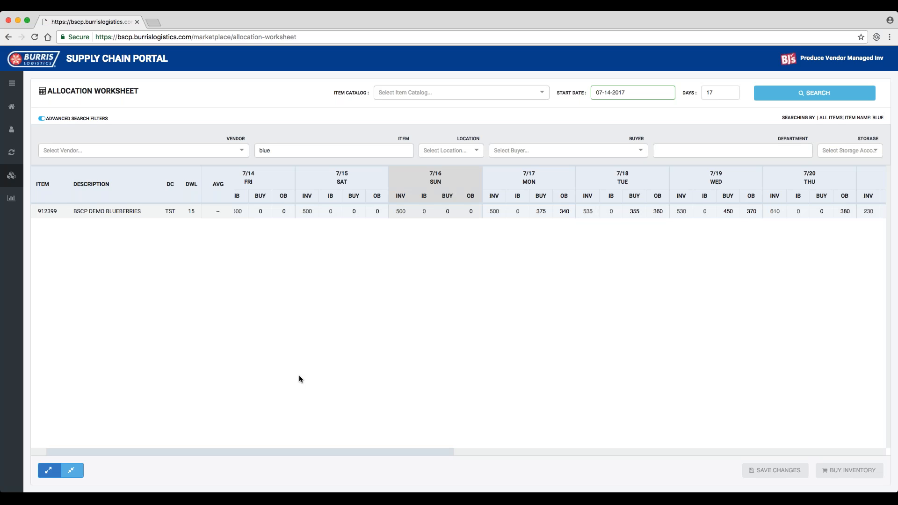
Clear the item filter and search all items by the location TST - TESTING CITY - 900.
double_click(292, 148)
key("BackSpace")
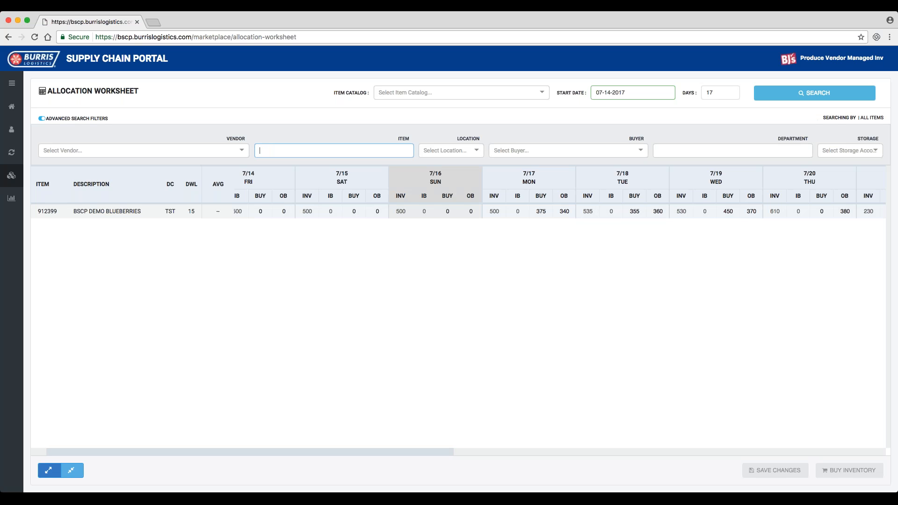
left_click(456, 150)
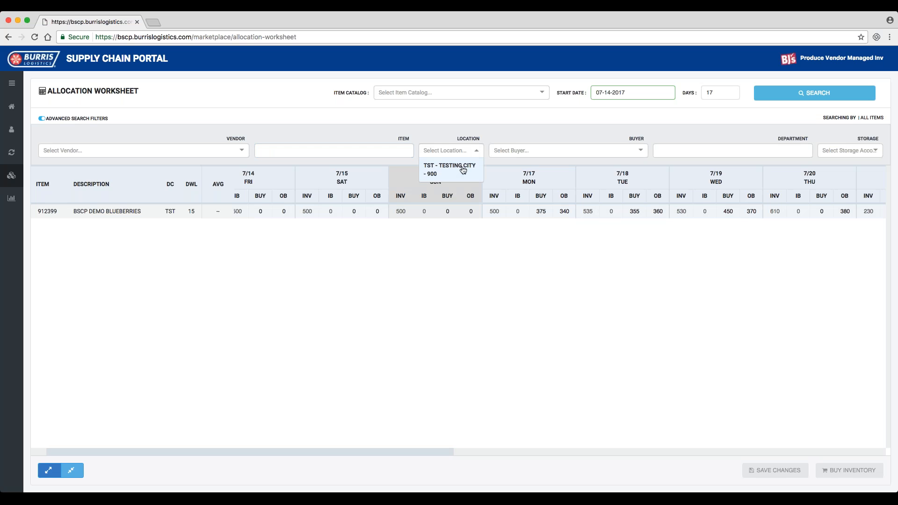
left_click(459, 167)
left_click(812, 93)
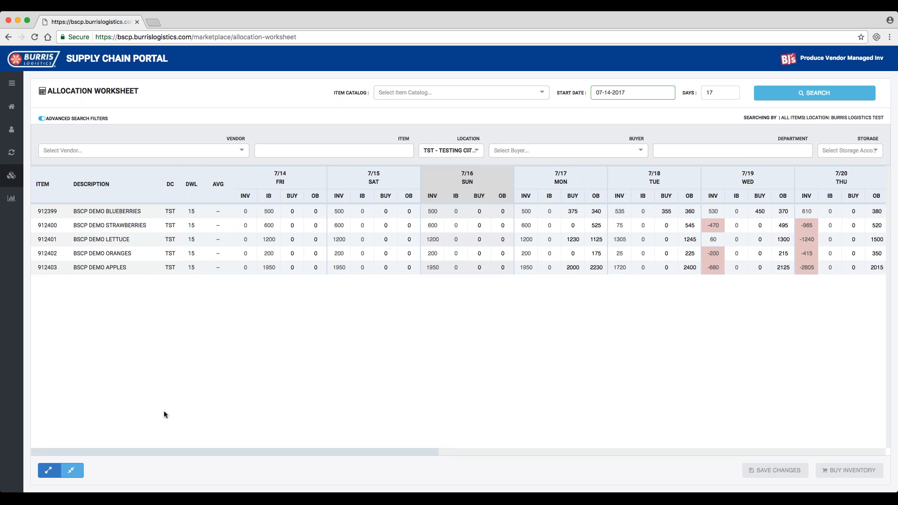
Collapse all days to their inventory column, and briefly expand 7/19 to view its details.
left_click(74, 471)
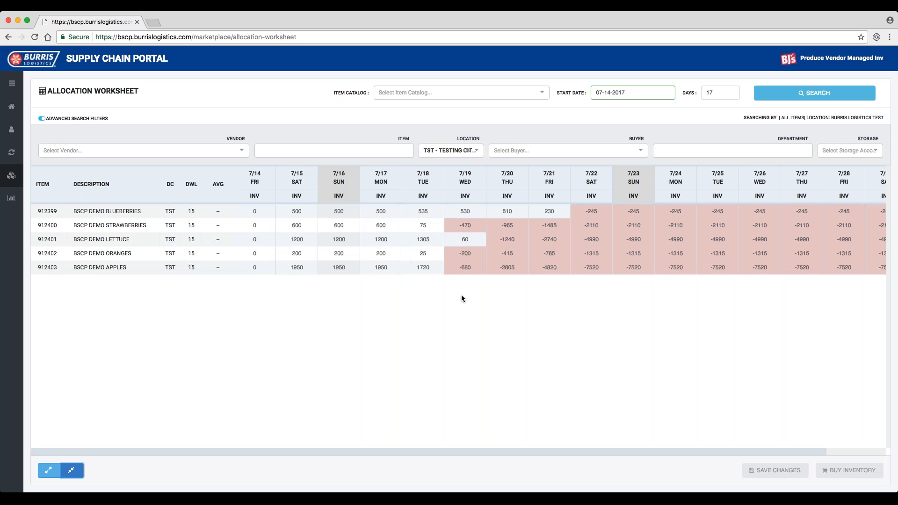
left_click(470, 182)
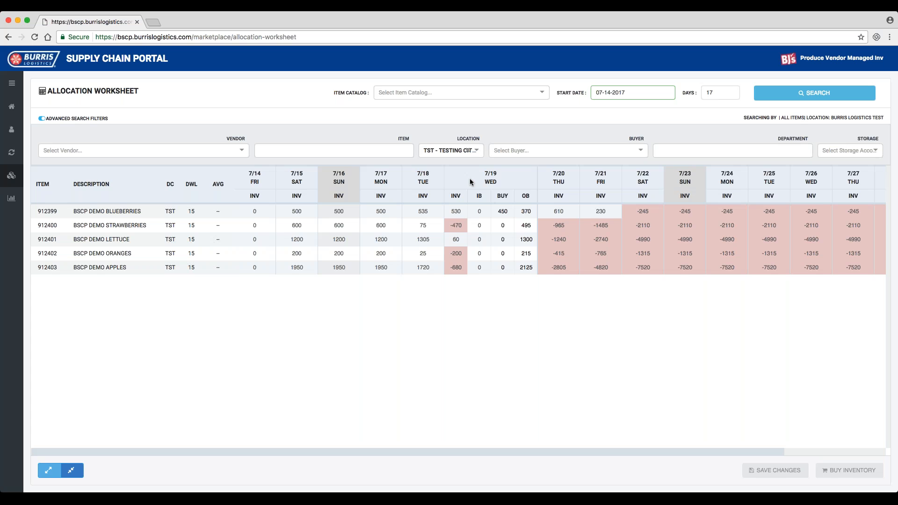
left_click(470, 182)
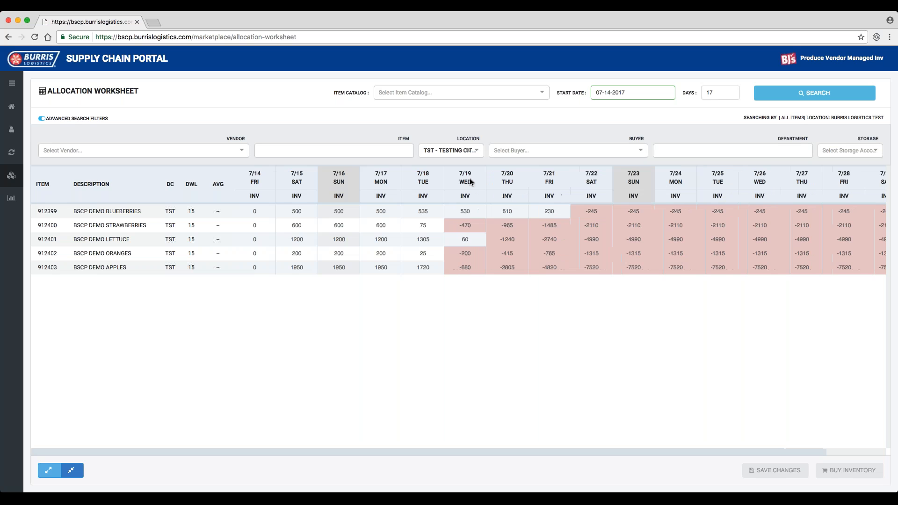
Briefly expand 7/20 to view its details, and switch all days to the expanded view and back to inventory only.
left_click(498, 182)
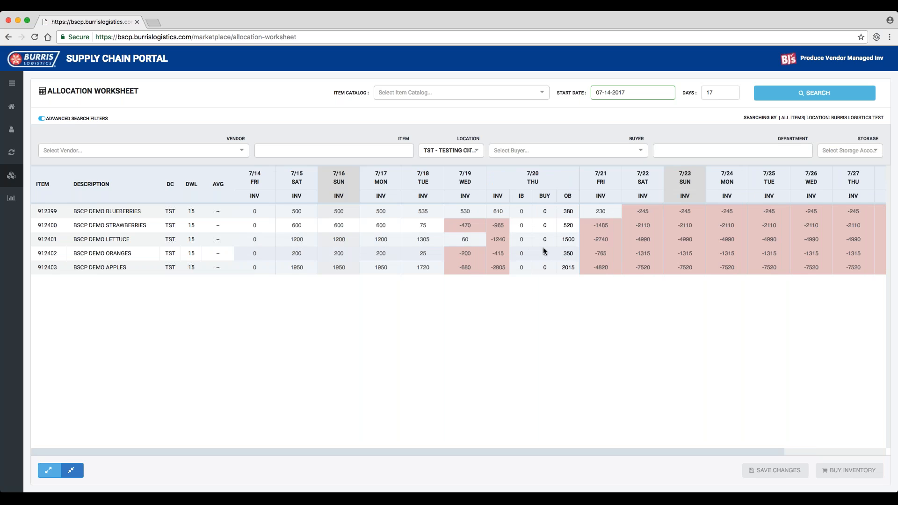
left_click(536, 182)
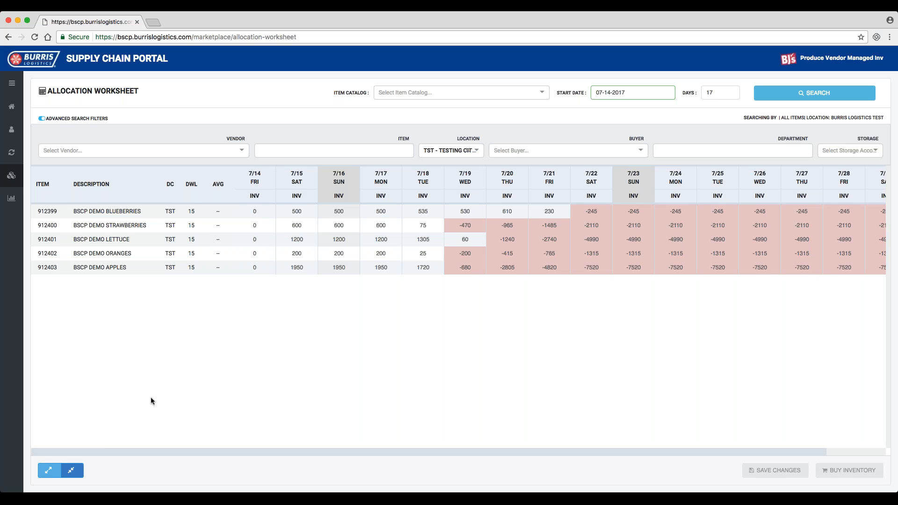
left_click(49, 471)
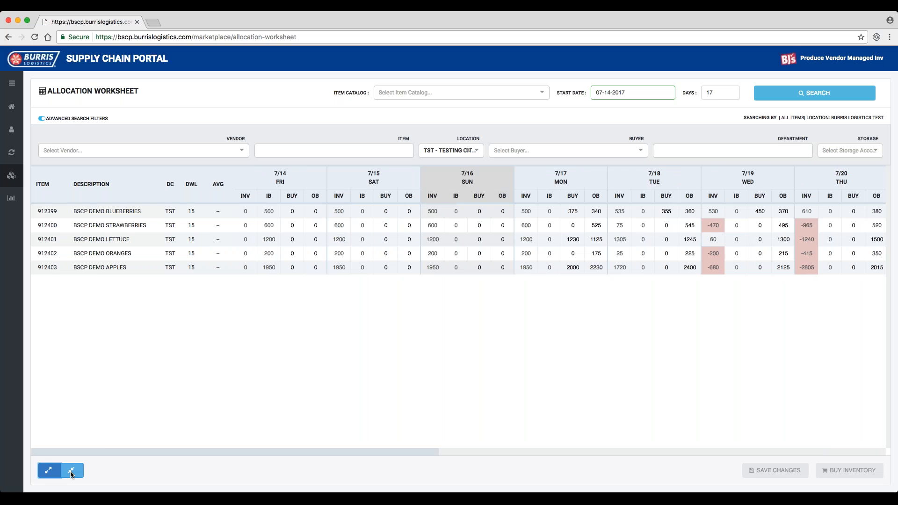
left_click(71, 474)
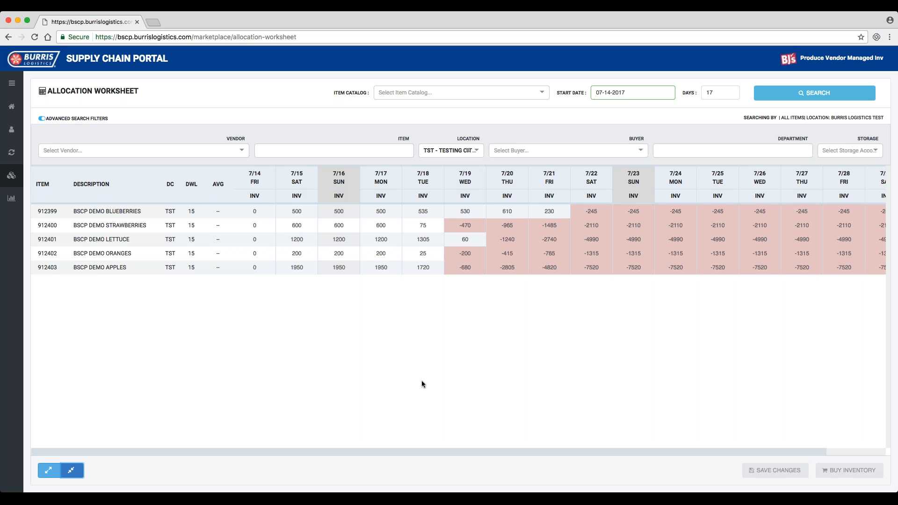
Expand all days and view the purchase order details behind the 7/14 inbound quantities for blueberries, lettuce and apples.
left_click(49, 470)
mouse_move(270, 212)
mouse_move(269, 242)
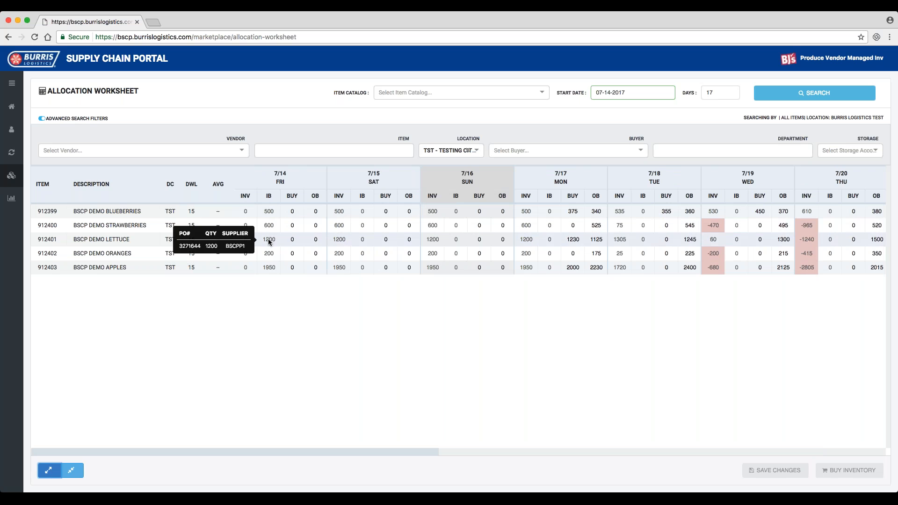
mouse_move(266, 267)
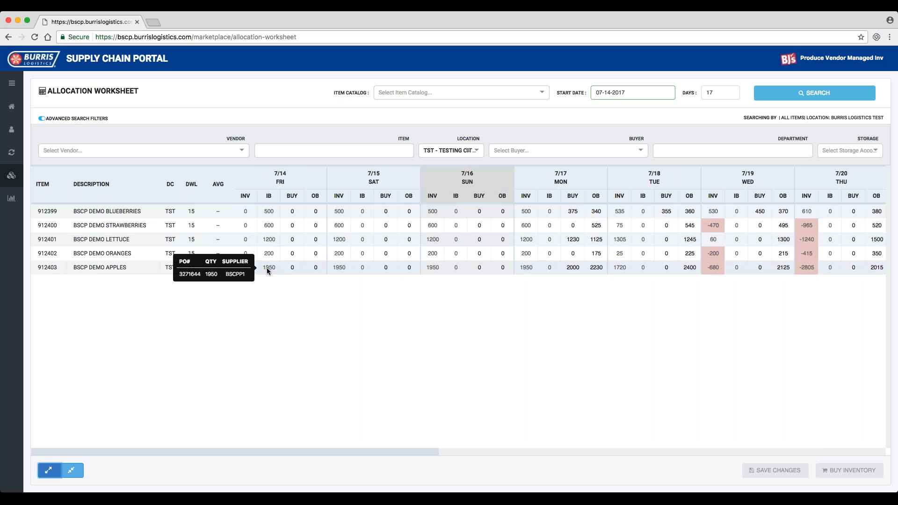